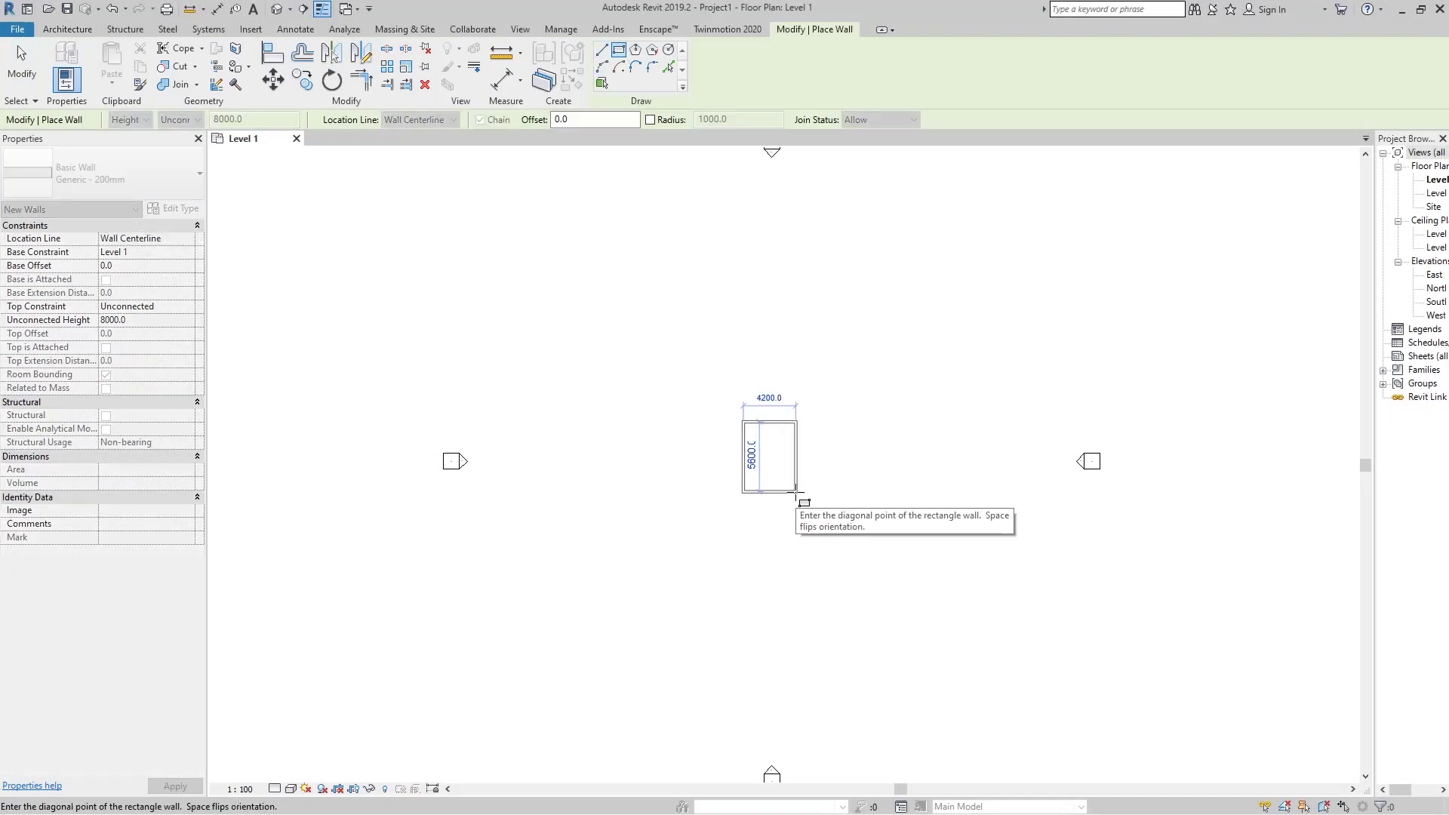
Draw a rectangular enclosure of Generic - 200mm walls, about 4200 by 5600 mm.
{"action": "left_click", "coordinate": [795, 490]}
{"action": "scroll", "coordinate": [774, 437], "scroll_direction": "up", "scroll_amount": 5}
{"action": "key", "text": "Escape"}
{"action": "key", "text": "Escape"}
Create a Generic Floor - 400mm on Level 1, picking the four exterior walls as its boundary.
{"action": "left_click", "coordinate": [352, 60]}
{"action": "left_click", "coordinate": [754, 85]}
{"action": "left_click", "coordinate": [777, 367]}
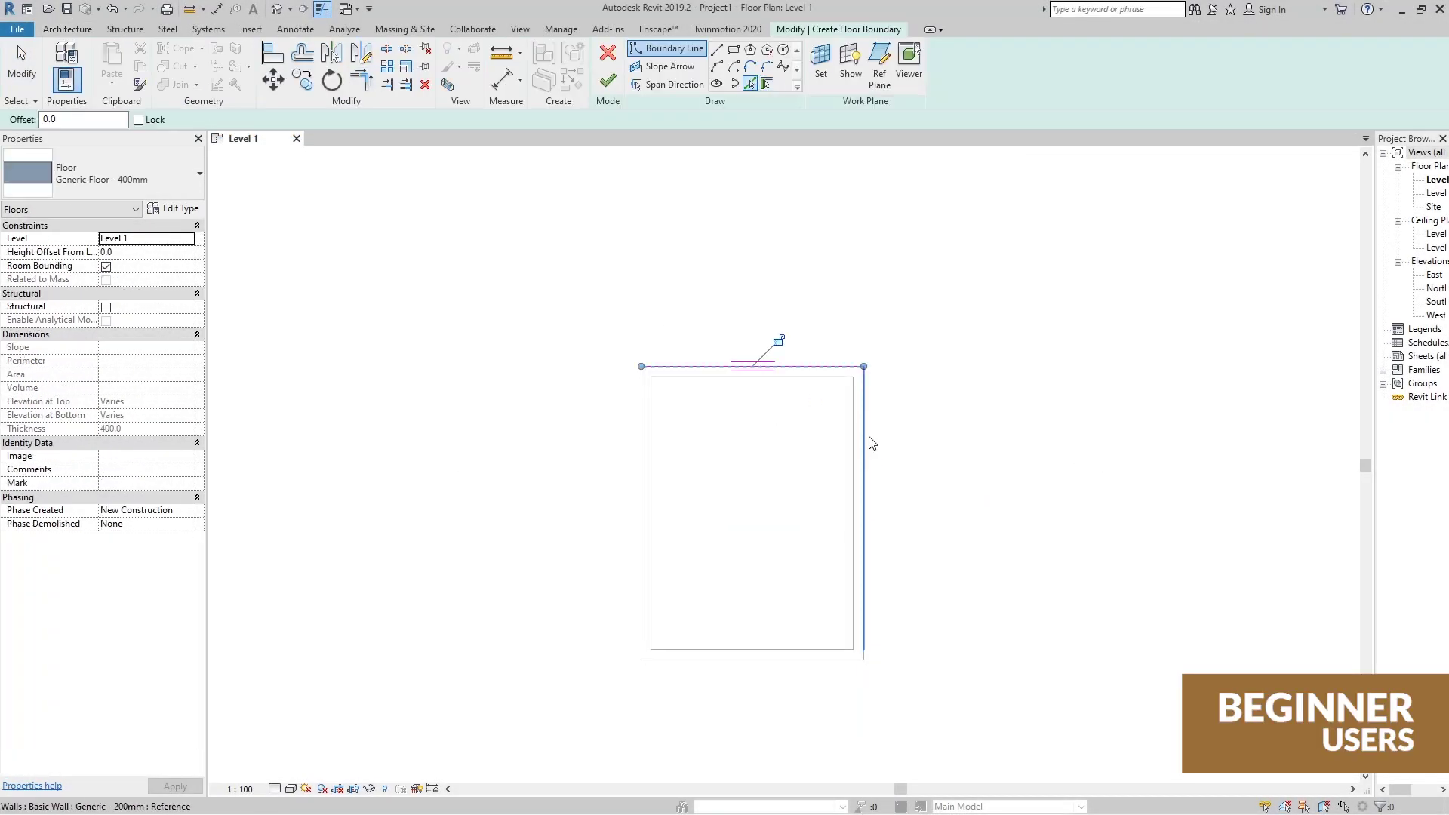
{"action": "left_click", "coordinate": [864, 445]}
{"action": "left_click", "coordinate": [766, 660]}
{"action": "left_click", "coordinate": [641, 547]}
{"action": "left_click", "coordinate": [608, 82]}
{"action": "left_click", "coordinate": [451, 232]}
Place an entrance door near the left end of the upper exterior wall.
{"action": "left_click", "coordinate": [92, 64]}
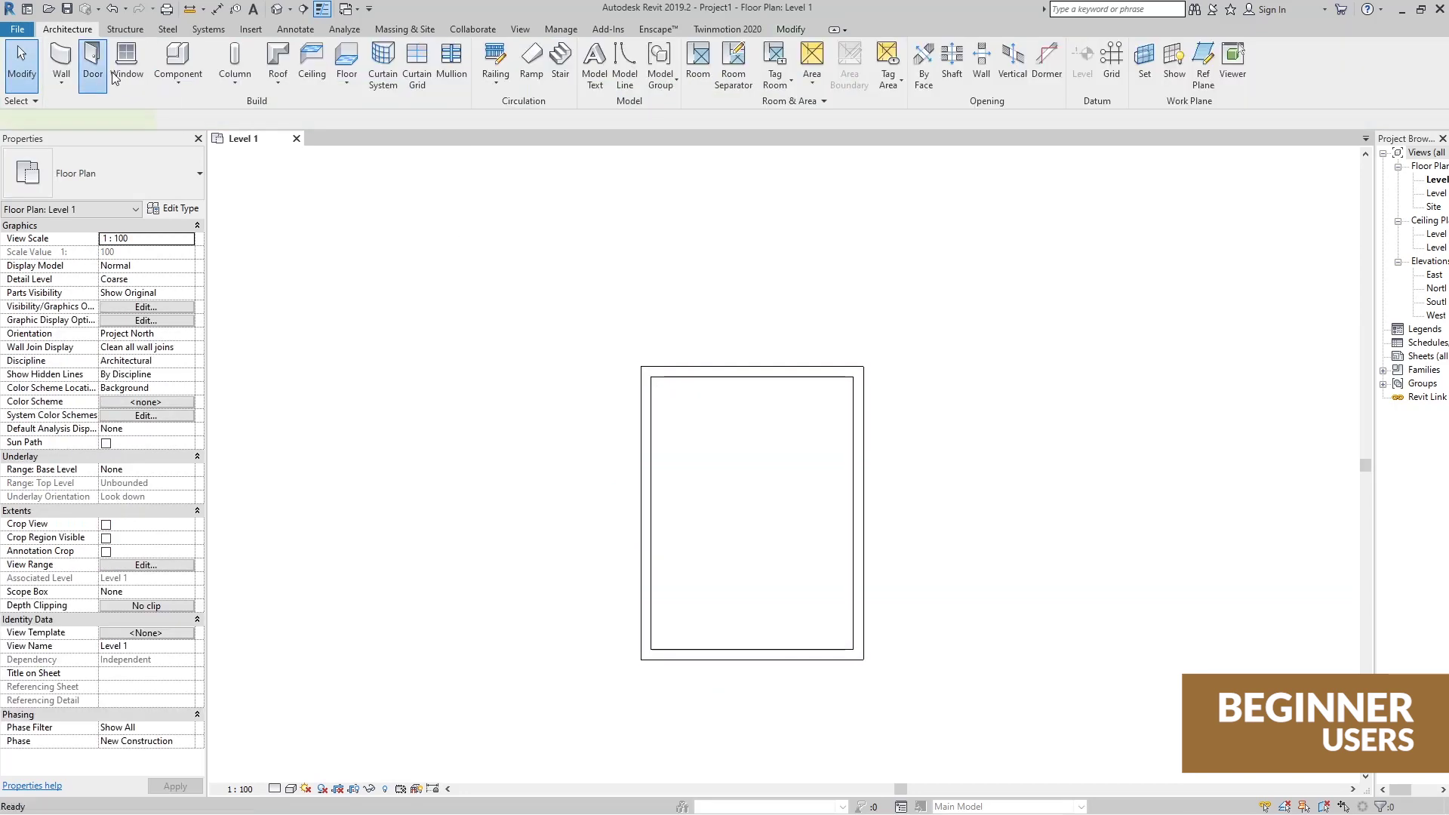
{"action": "left_click", "coordinate": [696, 371]}
Draw two Generic - 150mm partitions, one across the whole room and one from it down to the lower exterior wall.
{"action": "left_click", "coordinate": [62, 80]}
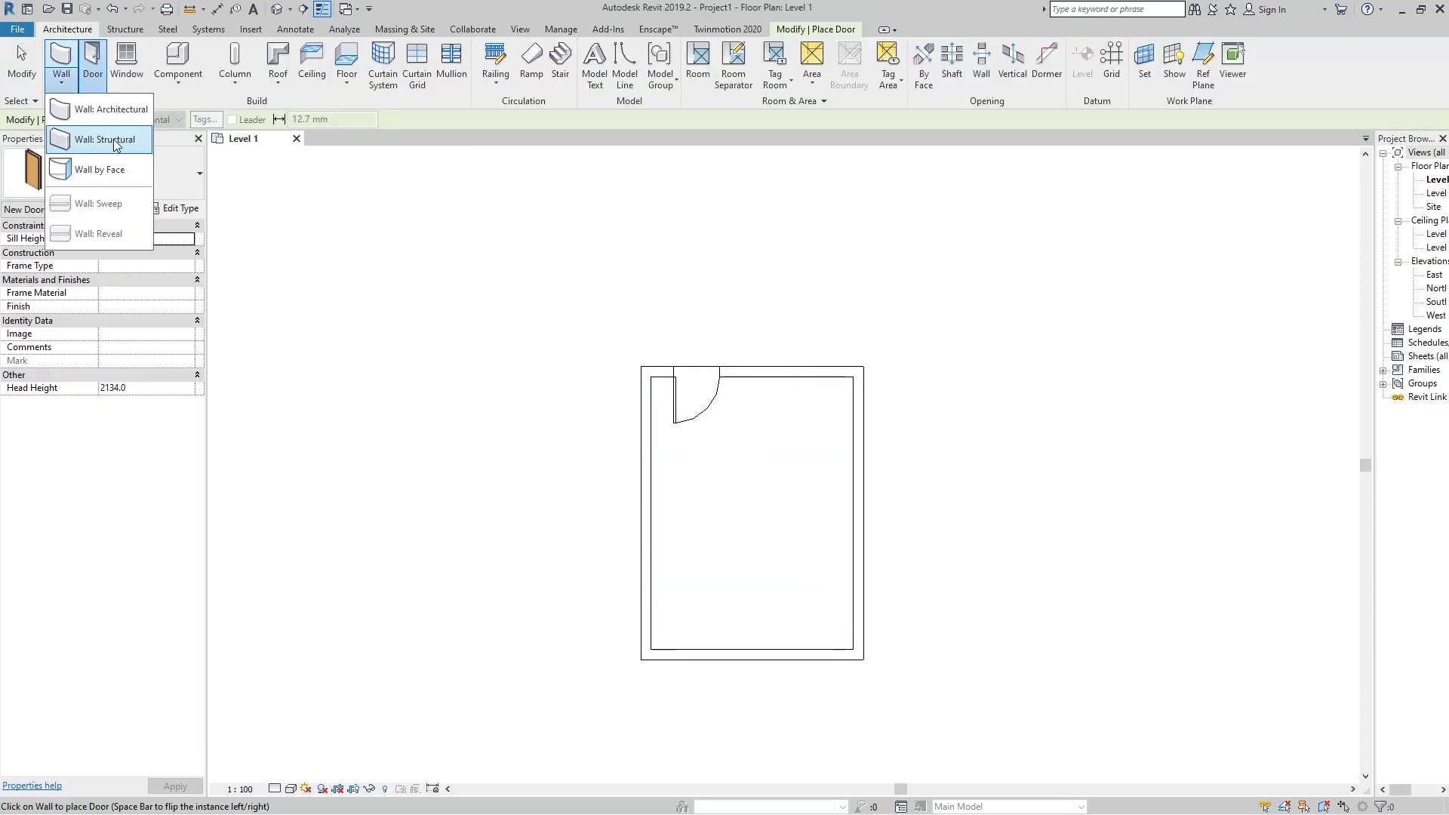
{"action": "left_click", "coordinate": [102, 107]}
{"action": "left_click", "coordinate": [104, 178]}
{"action": "left_click", "coordinate": [139, 456]}
{"action": "left_click", "coordinate": [650, 523]}
{"action": "left_click", "coordinate": [843, 523]}
{"action": "key", "text": "Escape"}
{"action": "left_click", "coordinate": [777, 527]}
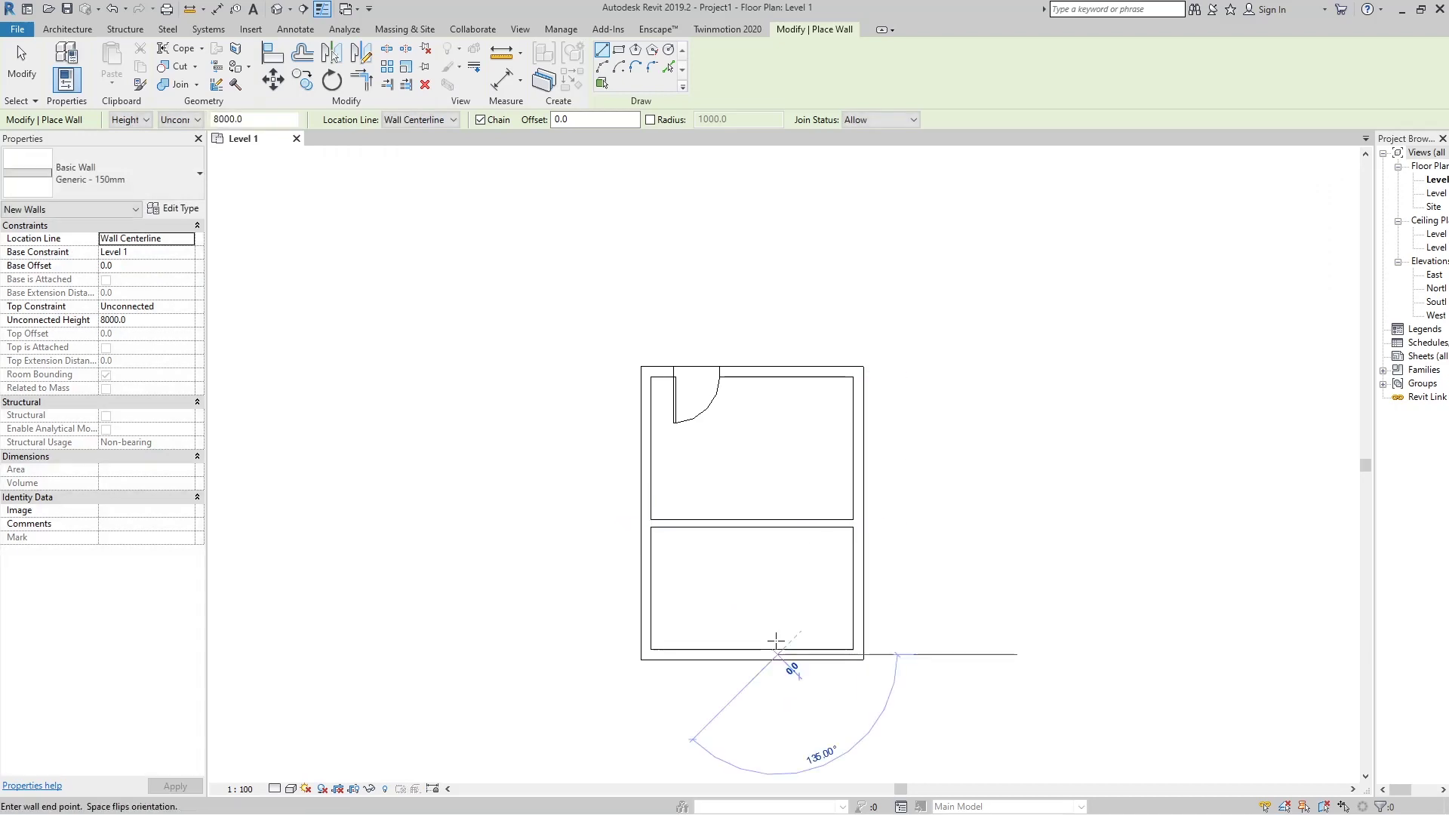
{"action": "left_click", "coordinate": [777, 649]}
Place an M_Single-Flush door in each of the two partitions and flip the hinge side of the one in the vertical partition.
{"action": "left_click", "coordinate": [67, 29]}
{"action": "left_click", "coordinate": [92, 65]}
{"action": "left_click", "coordinate": [700, 526]}
{"action": "left_click", "coordinate": [781, 558]}
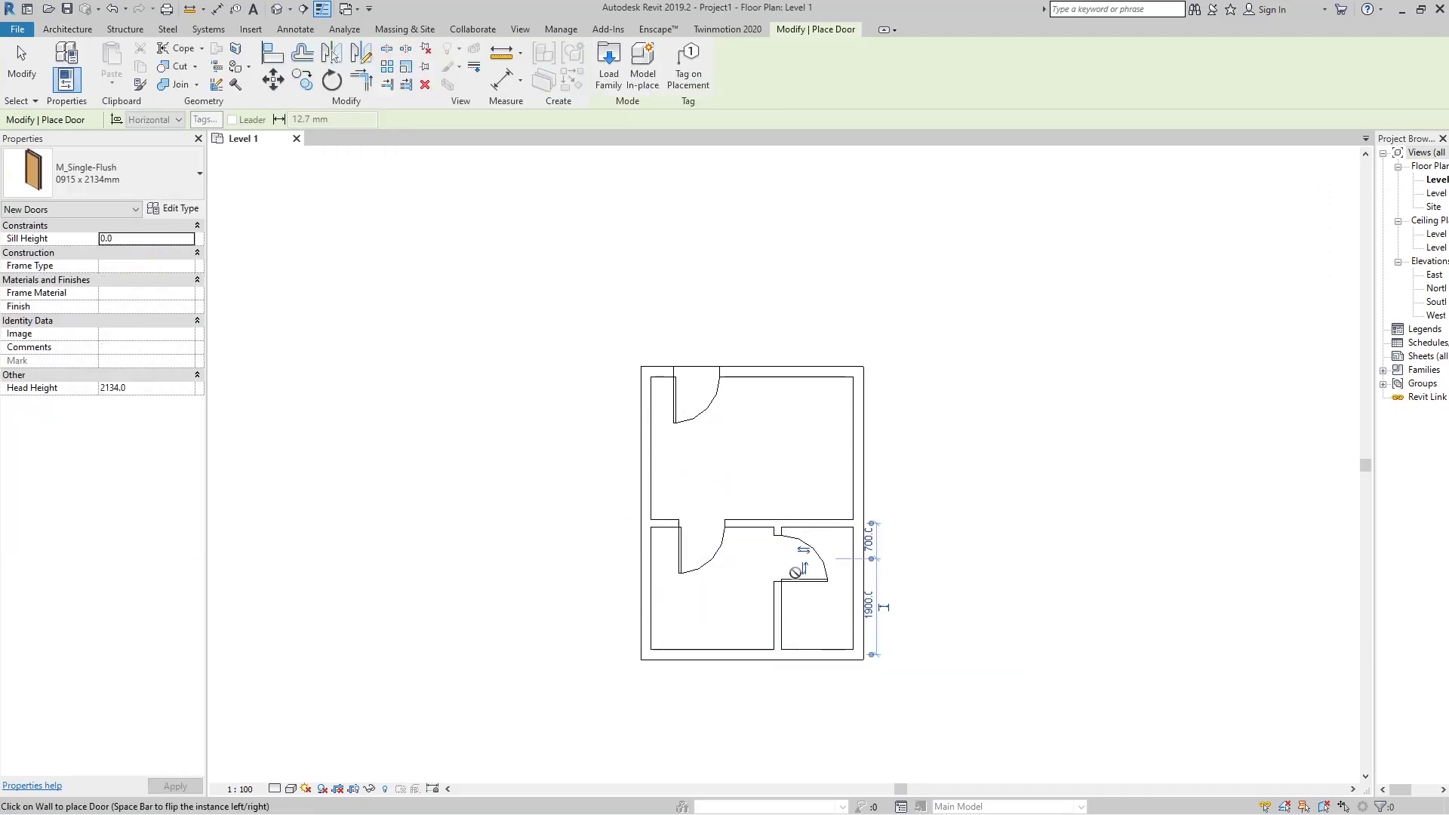
{"action": "key", "text": "Escape"}
{"action": "left_click", "coordinate": [805, 570]}
Change the horizontal partition's door to a narrower type and match the vertical partition's door to it.
{"action": "left_click", "coordinate": [714, 554]}
{"action": "key", "text": "m"}
{"action": "key", "text": "a"}
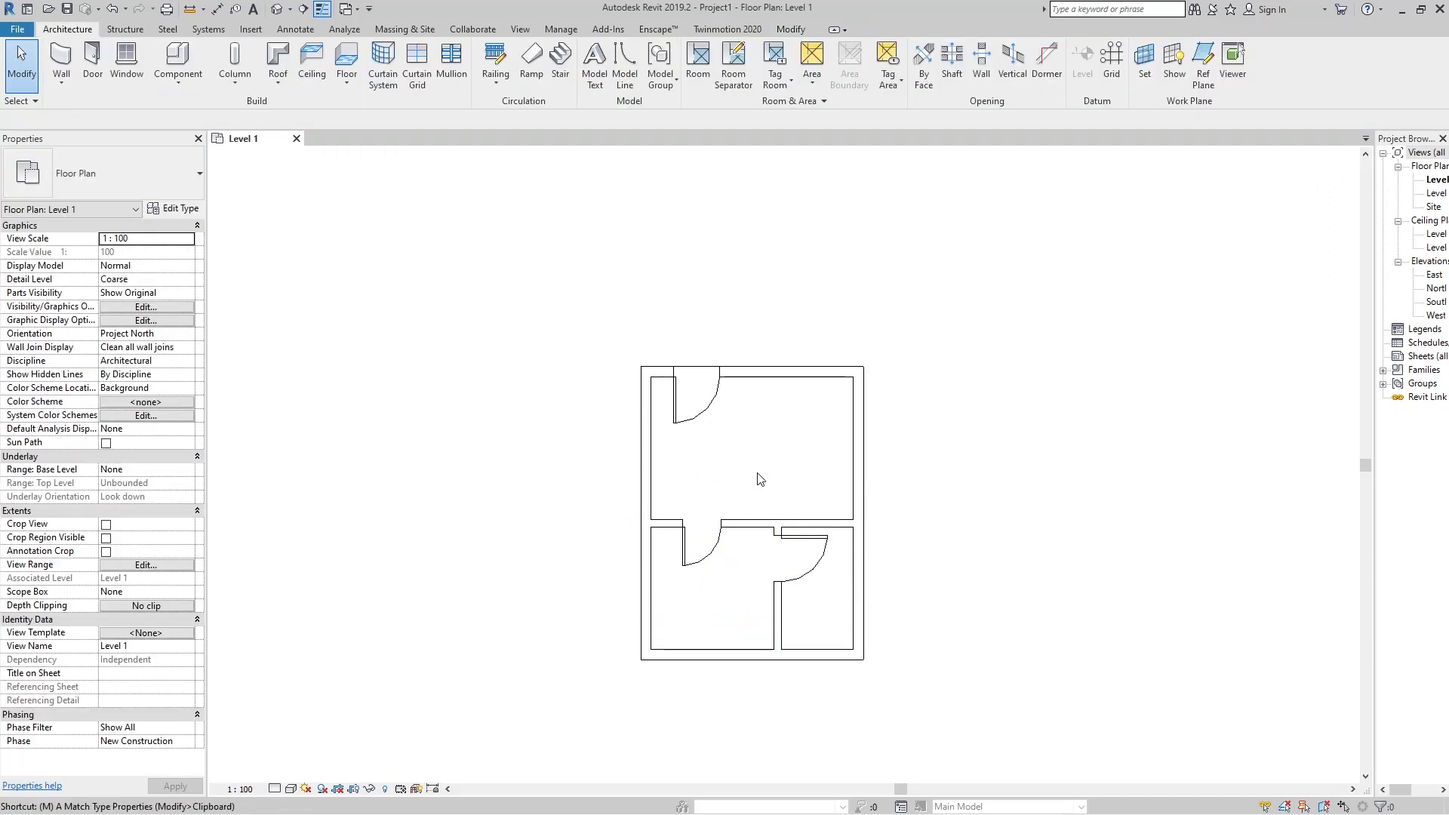
{"action": "left_click", "coordinate": [713, 557]}
{"action": "left_click", "coordinate": [816, 565]}
{"action": "key", "text": "Escape"}
Place two small windows in the smallest room's exterior wall and M_Window-Double-Hung 700 x 1200mm windows in the other two rooms.
{"action": "left_click", "coordinate": [77, 30]}
{"action": "left_click", "coordinate": [129, 76]}
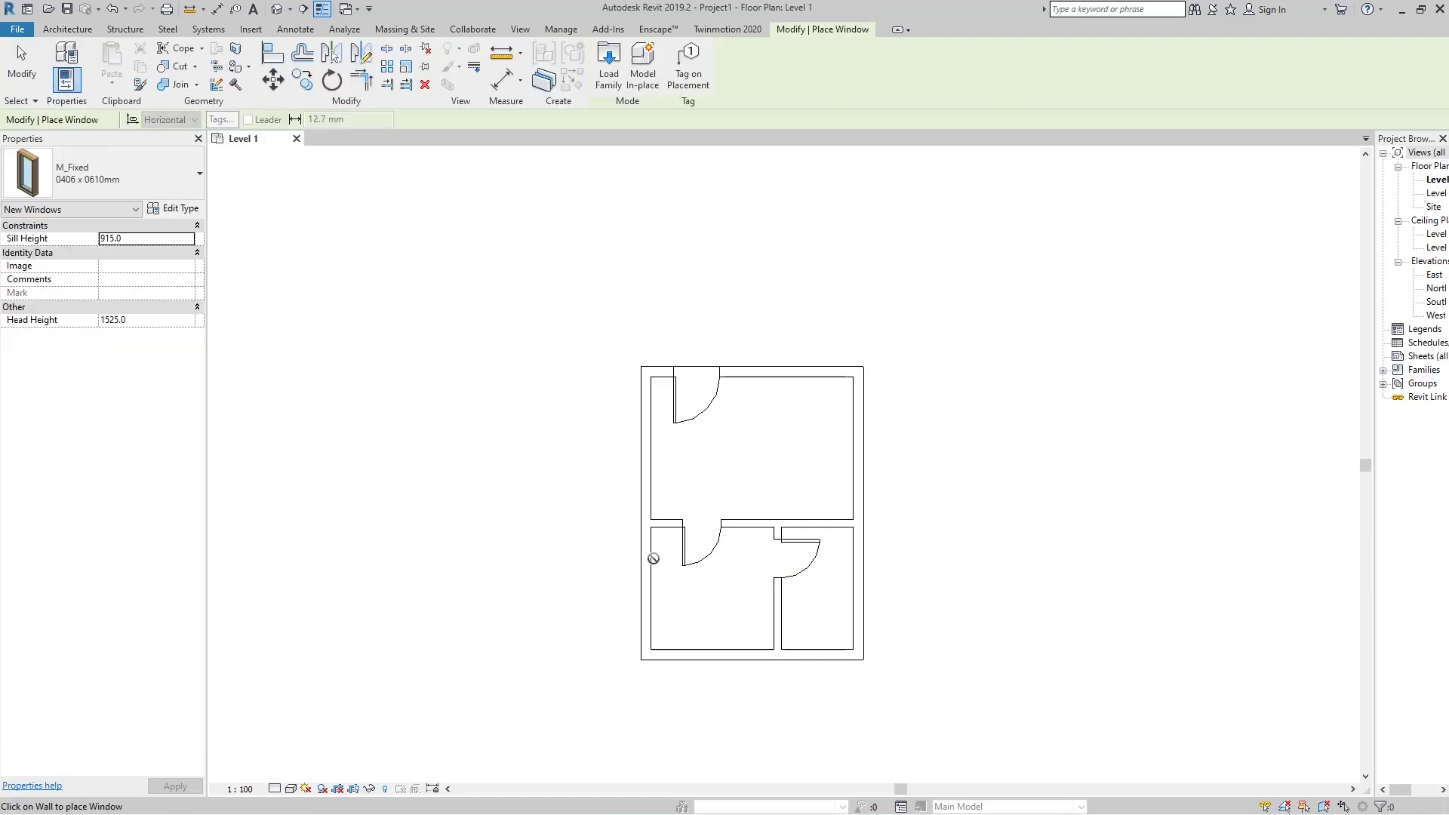
{"action": "left_click", "coordinate": [107, 172]}
{"action": "left_click", "coordinate": [60, 584]}
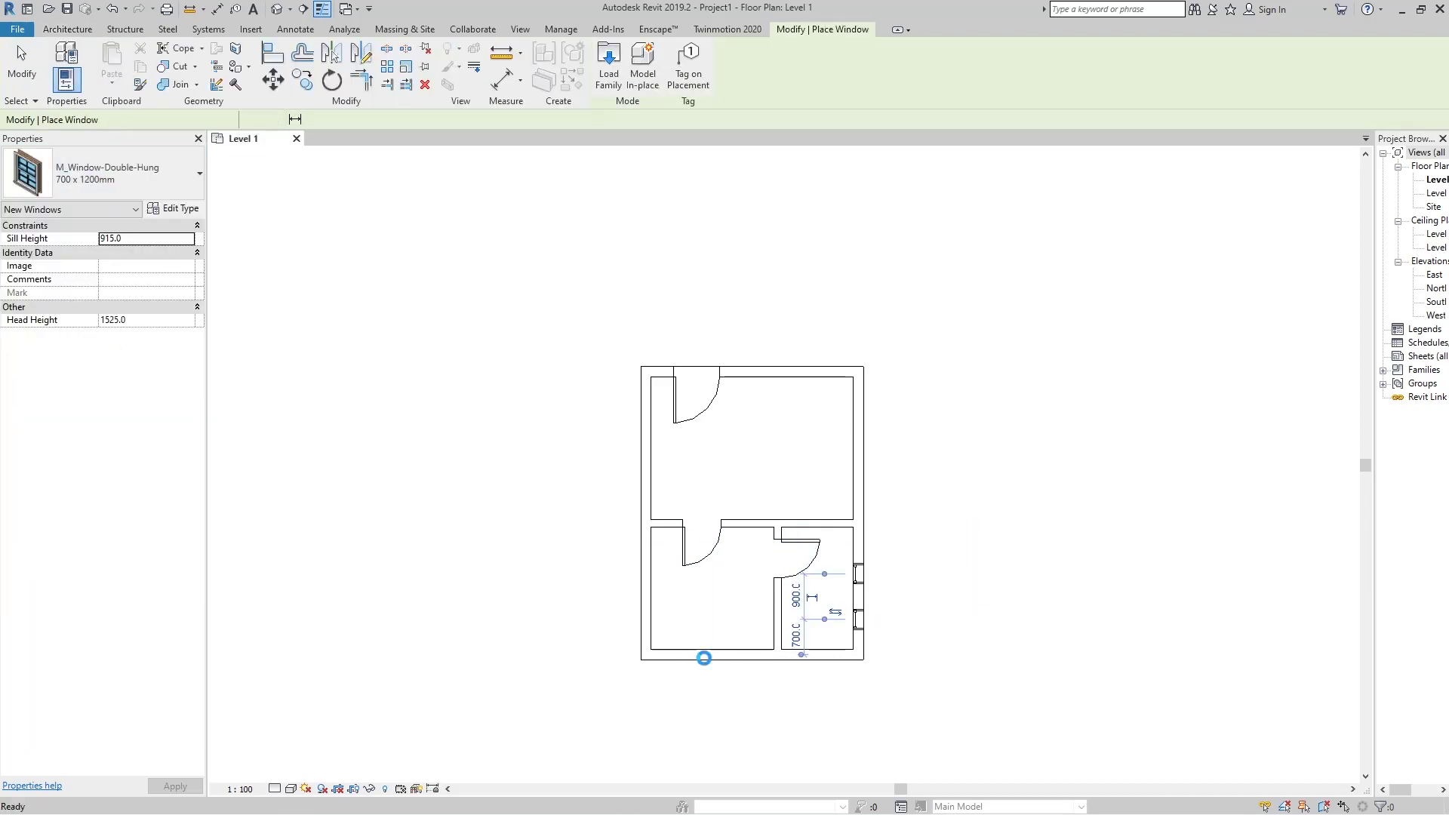
{"action": "left_click", "coordinate": [706, 654]}
{"action": "left_click", "coordinate": [858, 477]}
{"action": "key", "text": "Escape"}
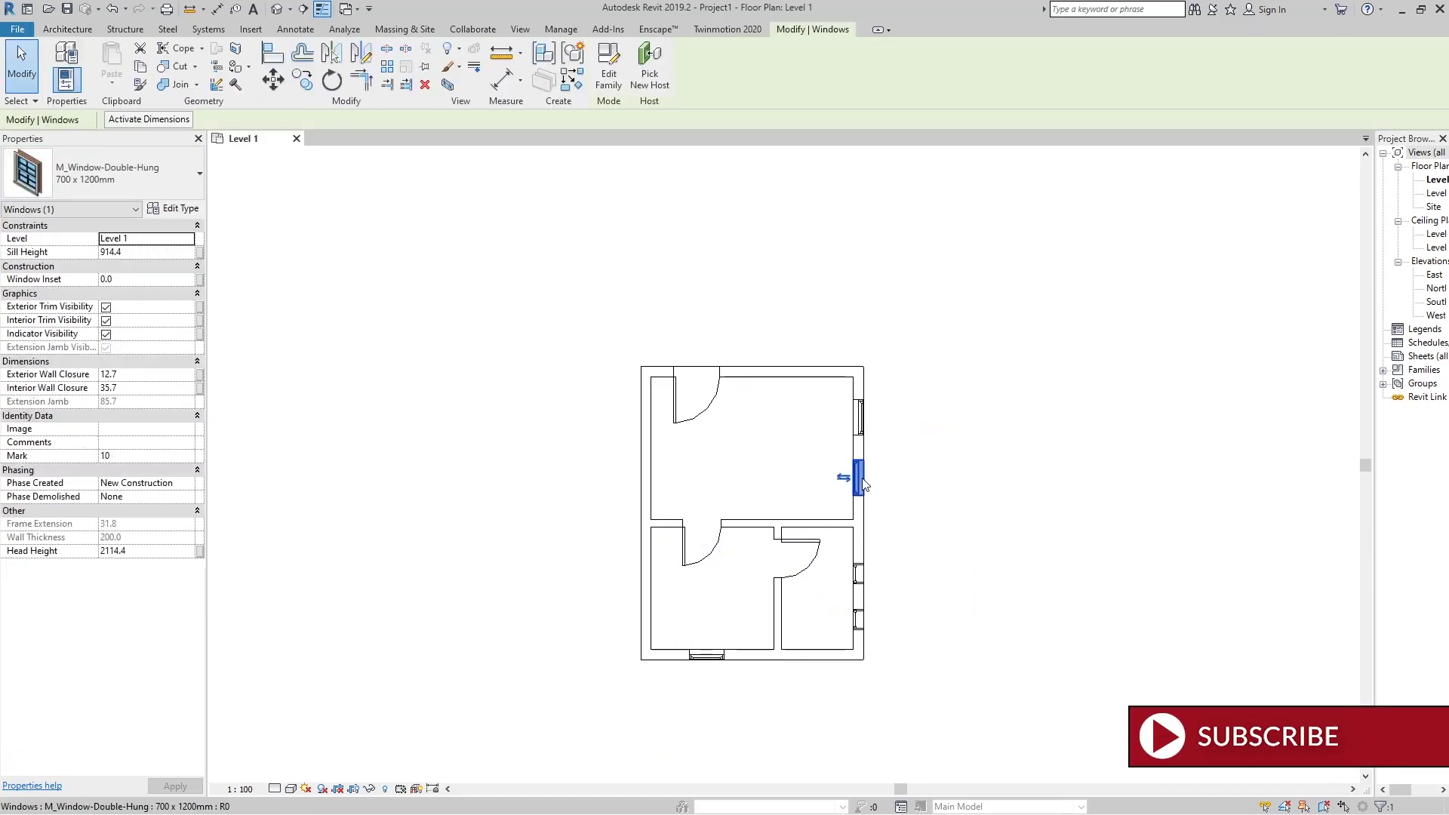
{"action": "key", "text": "Escape"}
Create a Generic Roof - 300mm by footprint on Level 2, using a sloped rectangle offset 150 mm outside the exterior walls.
{"action": "left_click", "coordinate": [278, 61]}
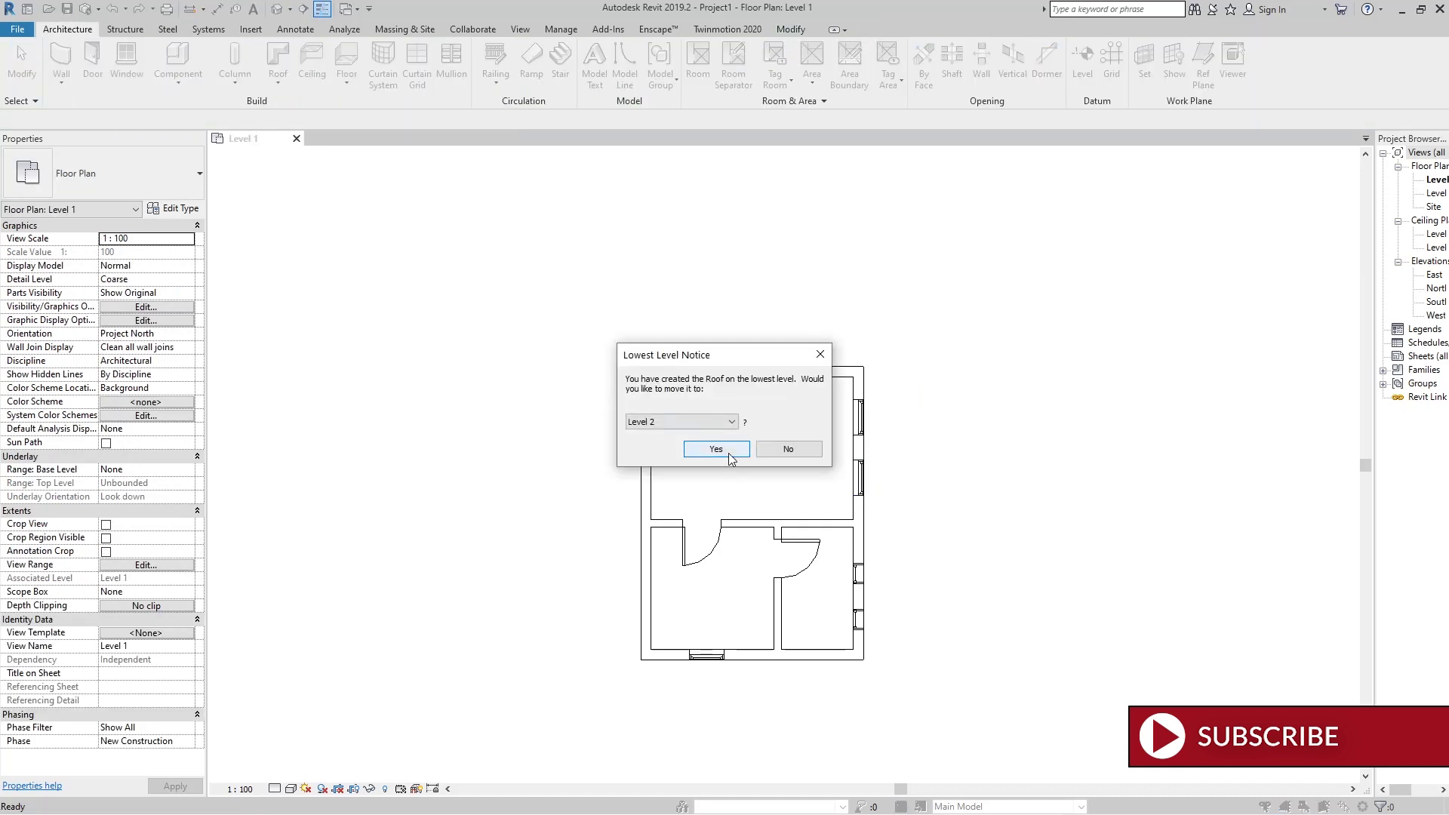
{"action": "left_click", "coordinate": [732, 452]}
{"action": "left_click", "coordinate": [188, 119]}
{"action": "type", "text": "150"}
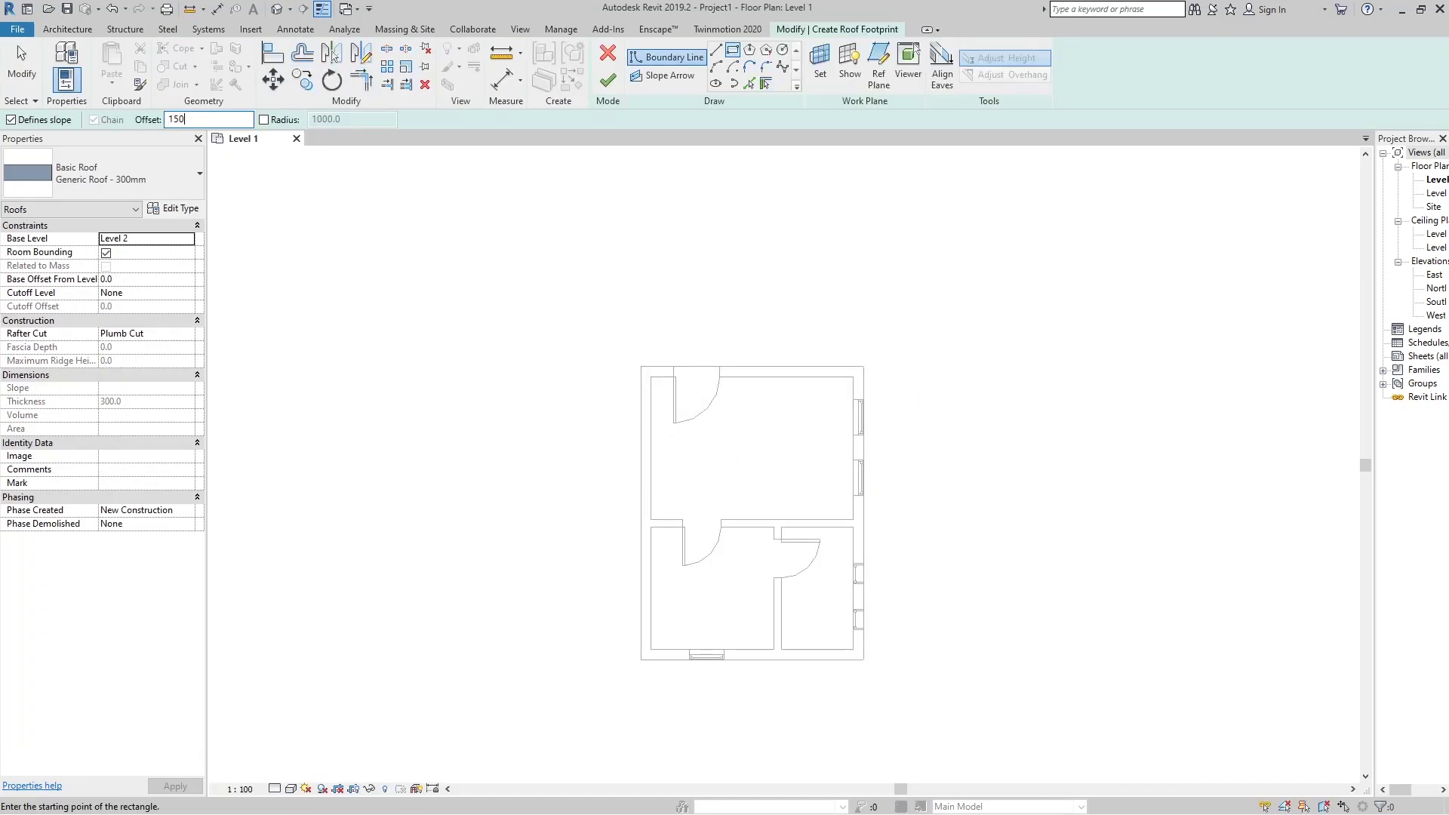
{"action": "left_click", "coordinate": [641, 366]}
{"action": "left_click", "coordinate": [864, 661]}
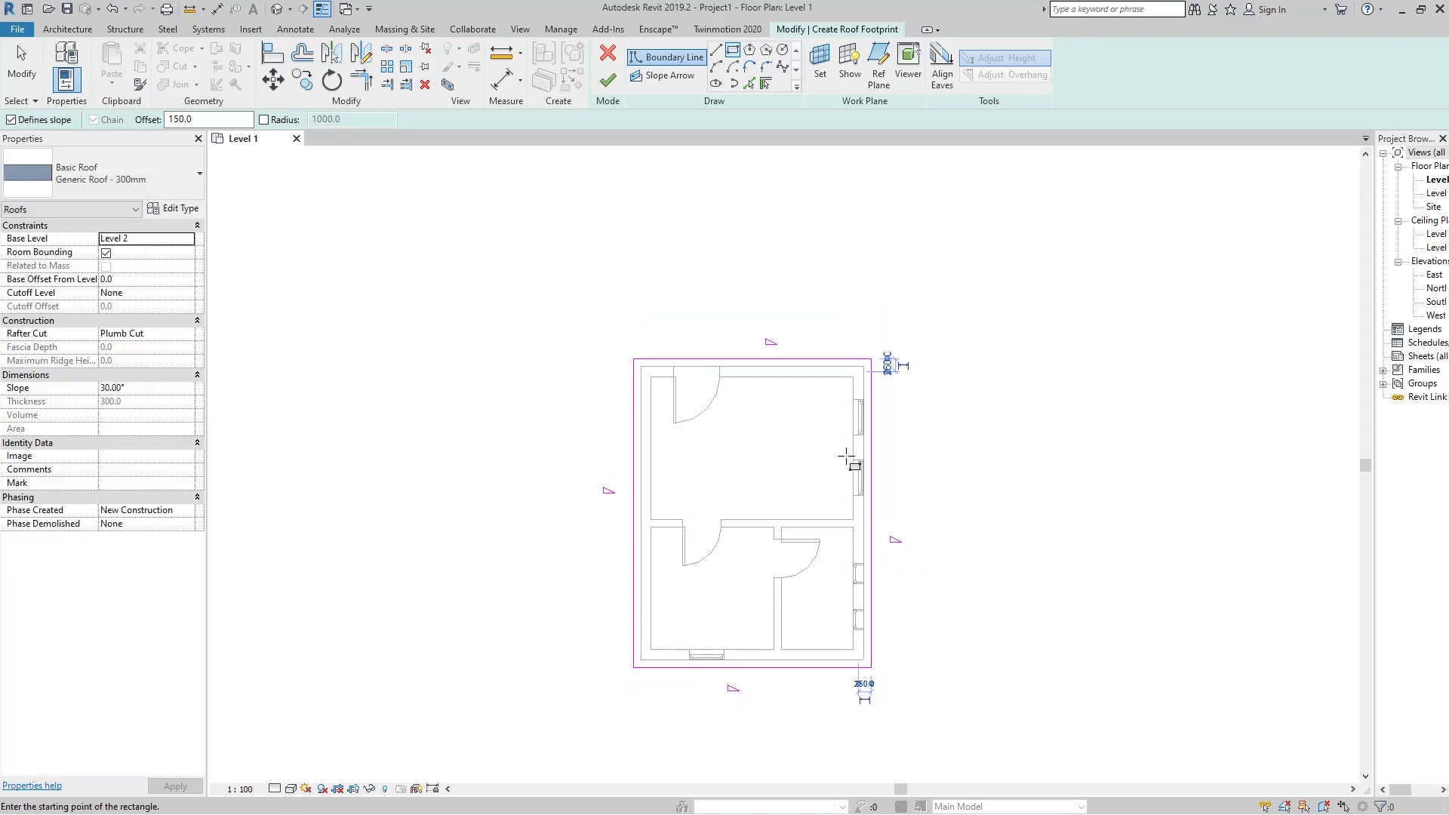
{"action": "key", "text": "Escape"}
{"action": "key", "text": "Escape"}
{"action": "left_click", "coordinate": [709, 361]}
{"action": "left_click", "coordinate": [685, 234]}
{"action": "left_click", "coordinate": [607, 80]}
{"action": "left_click", "coordinate": [757, 425]}
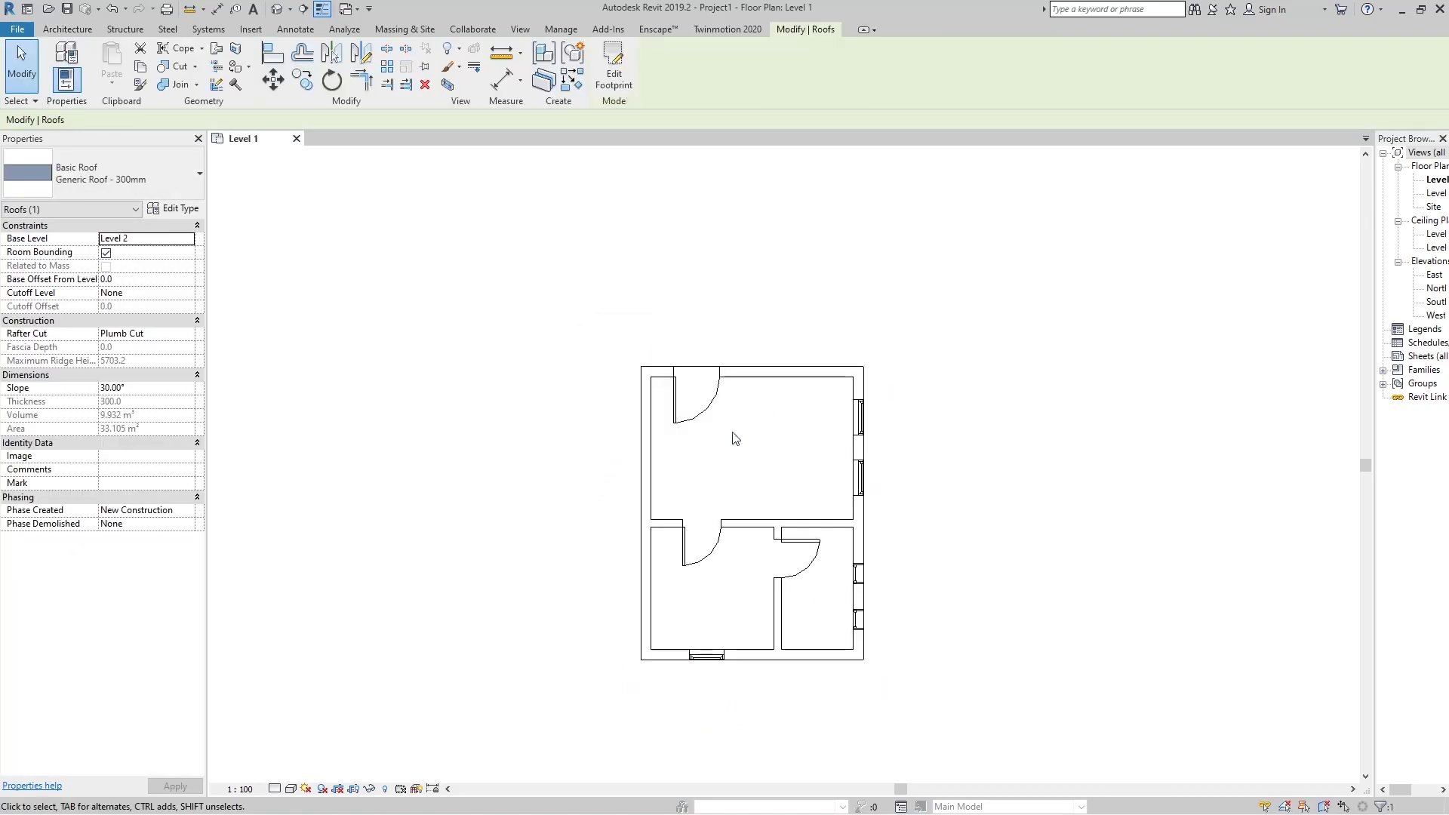
Open the default 3D view, enable its section box and pull the faces in to cut away the roof and one long wall.
{"action": "left_click", "coordinate": [277, 9]}
{"action": "middle_click_drag", "start_coordinate": [903, 550], "coordinate": [493, 498], "text": "shift"}
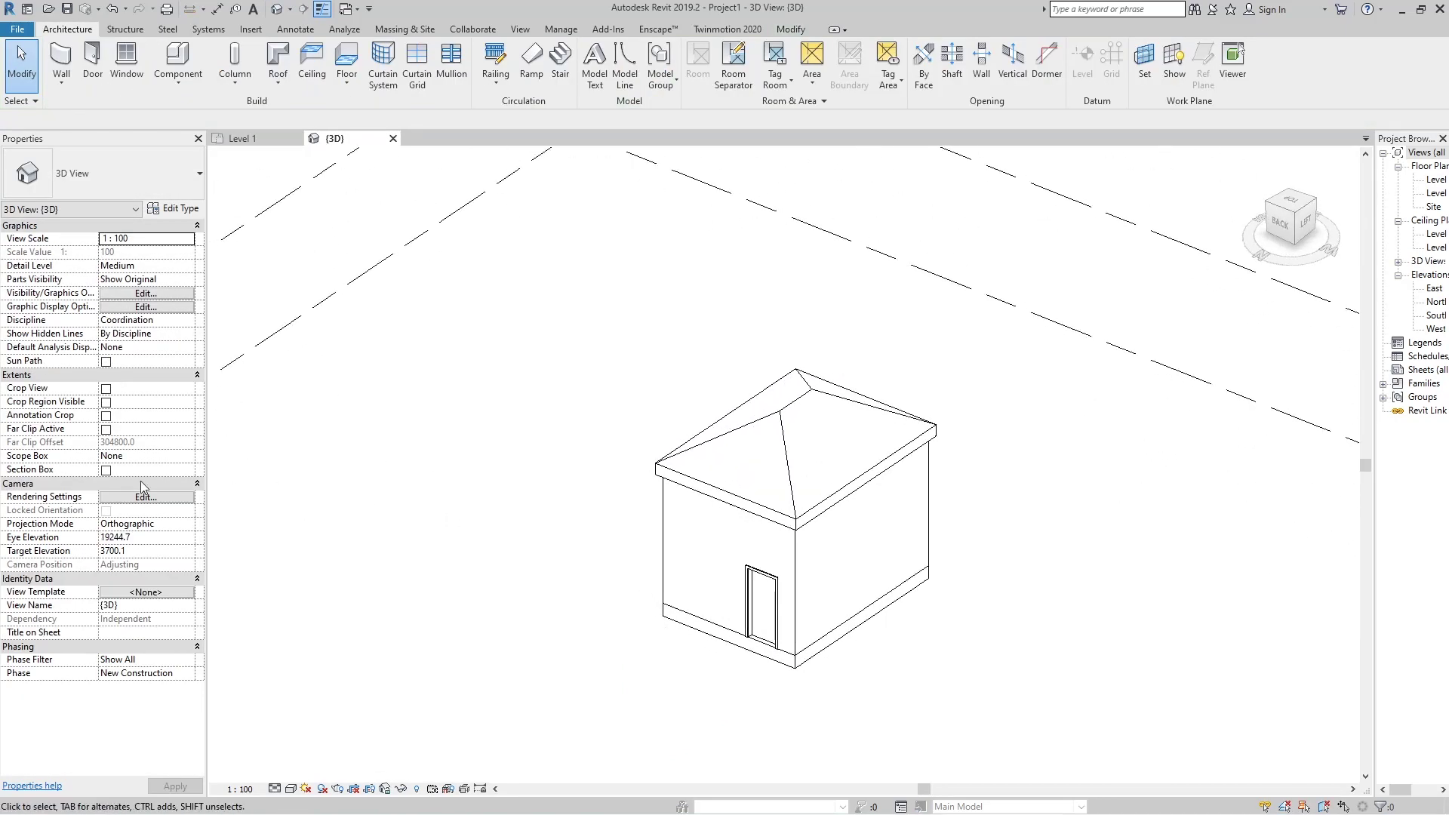
{"action": "left_click", "coordinate": [106, 470]}
{"action": "scroll", "coordinate": [814, 544], "scroll_direction": "down", "scroll_amount": 2}
{"action": "left_click", "coordinate": [1093, 622]}
{"action": "left_click_drag", "start_coordinate": [1204, 651], "coordinate": [876, 540]}
{"action": "middle_click_drag", "start_coordinate": [879, 540], "coordinate": [870, 708], "text": "shift"}
{"action": "scroll", "coordinate": [830, 613], "scroll_direction": "up", "scroll_amount": 5}
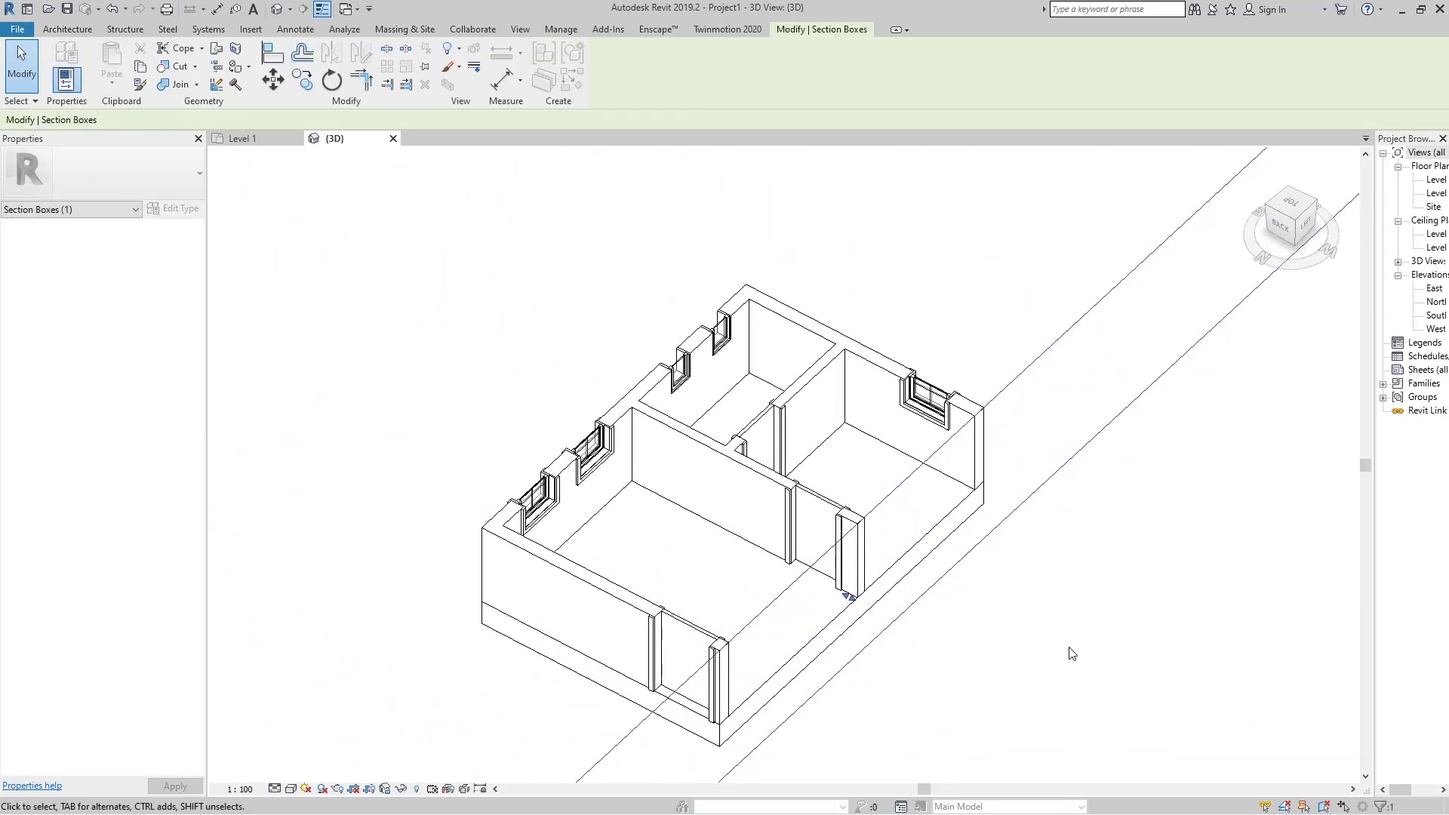
Hide the section box outline in the 3D view.
{"action": "right_click", "coordinate": [1050, 117]}
{"action": "mouse_move", "coordinate": [1102, 181]}
{"action": "left_click", "coordinate": [1250, 183]}
Set the 3D view's graphic display options to show soft ambient shadows without cast shadows.
{"action": "left_click", "coordinate": [321, 789]}
{"action": "left_click", "coordinate": [290, 788]}
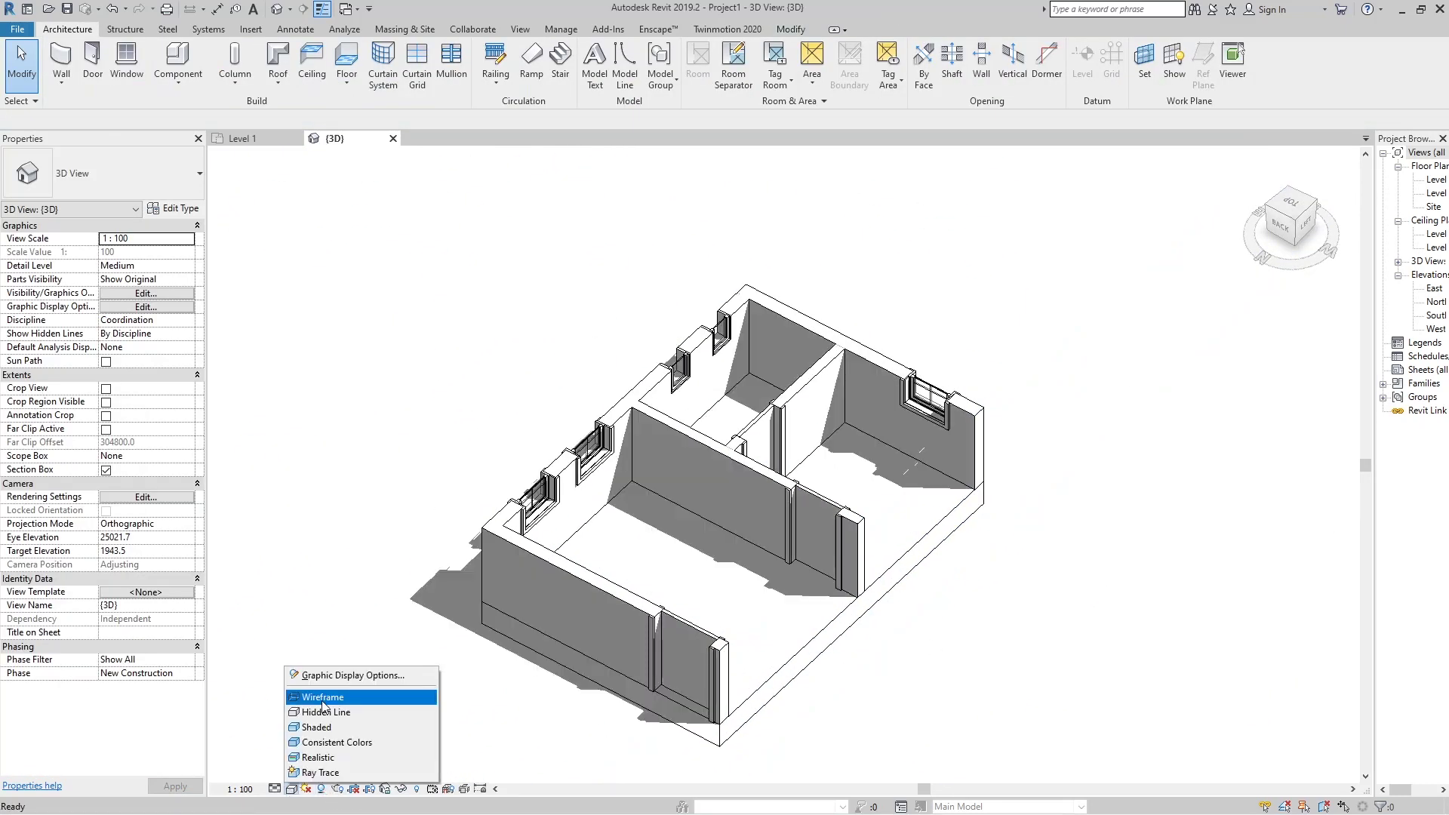
{"action": "left_click", "coordinate": [332, 671]}
{"action": "left_click", "coordinate": [232, 361]}
{"action": "left_click", "coordinate": [377, 564]}
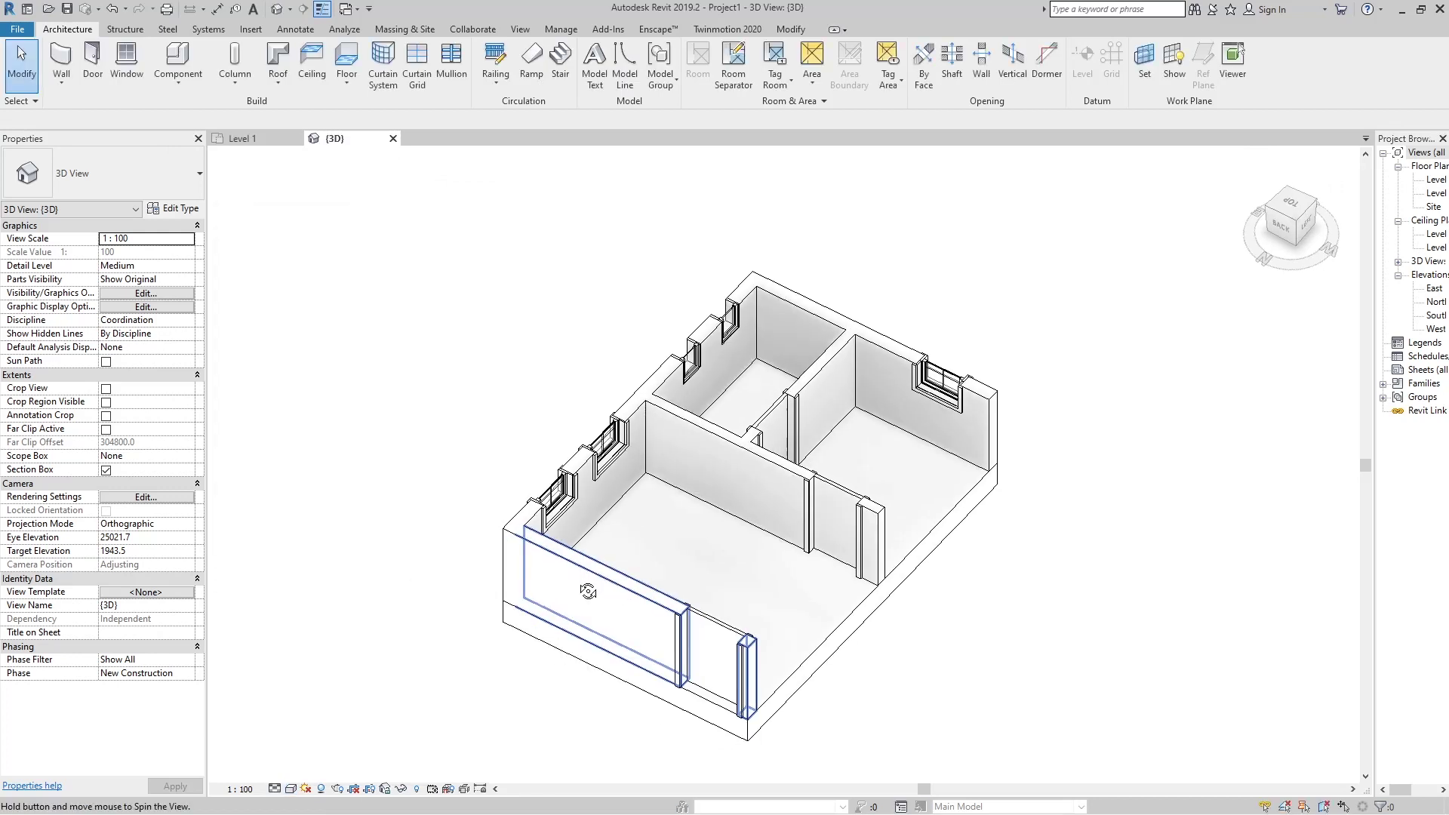
{"action": "middle_click_drag", "start_coordinate": [376, 564], "coordinate": [423, 529], "text": "shift"}
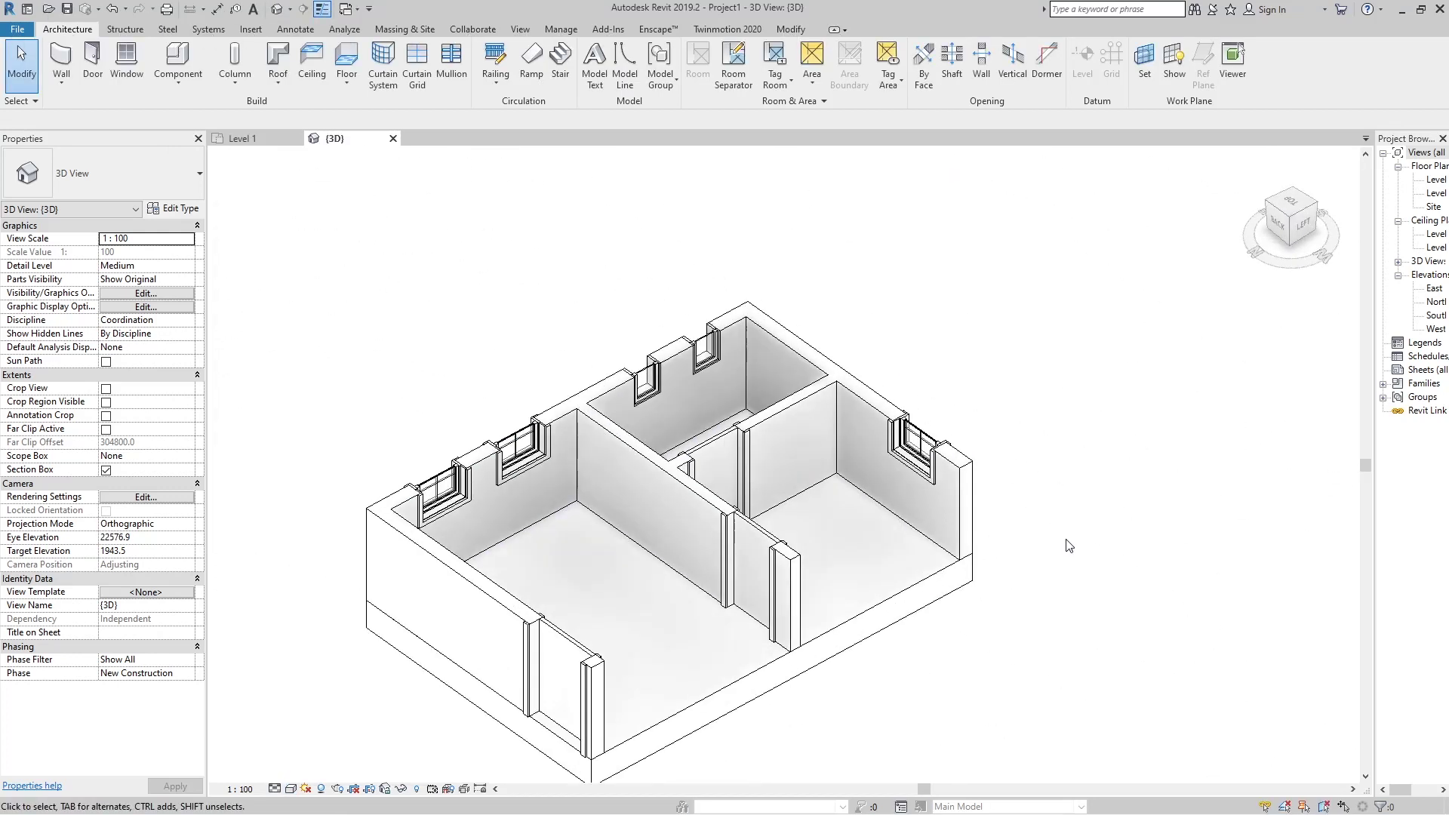
Examine the glass tower and its furnished lower floors in the perspective view 3D View 1.
{"action": "key", "text": "ctrl+Tab"}
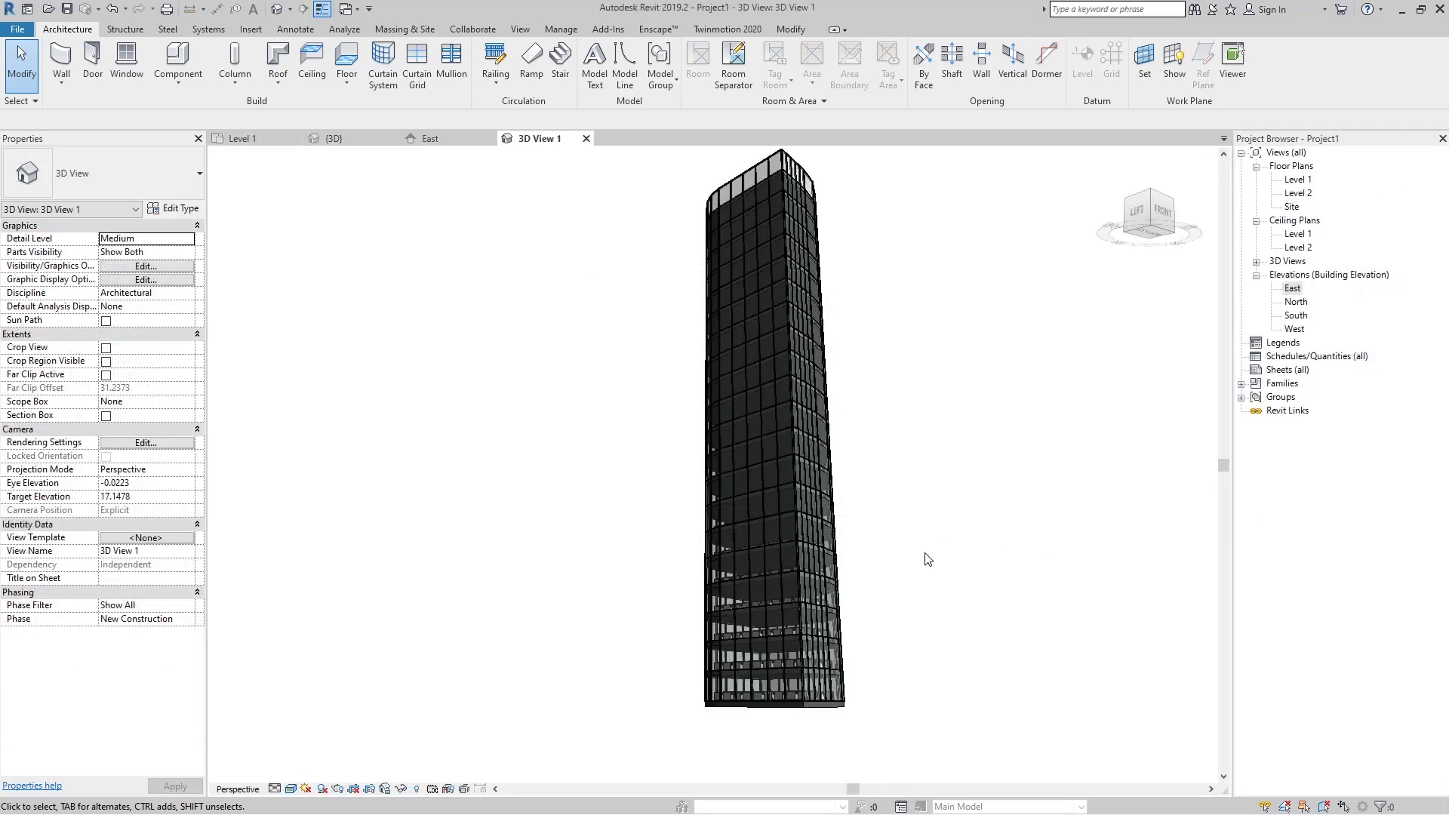
{"action": "mouse_move", "coordinate": [921, 559]}
{"action": "middle_mouse_down", "text": "shift"}
{"action": "mouse_move", "coordinate": [835, 554]}
{"action": "mouse_move", "coordinate": [928, 556]}
{"action": "middle_mouse_up", "text": "shift"}
{"action": "scroll", "coordinate": [789, 709], "scroll_direction": "up", "scroll_amount": 3}
{"action": "scroll", "coordinate": [790, 709], "scroll_direction": "up", "scroll_amount": 8}
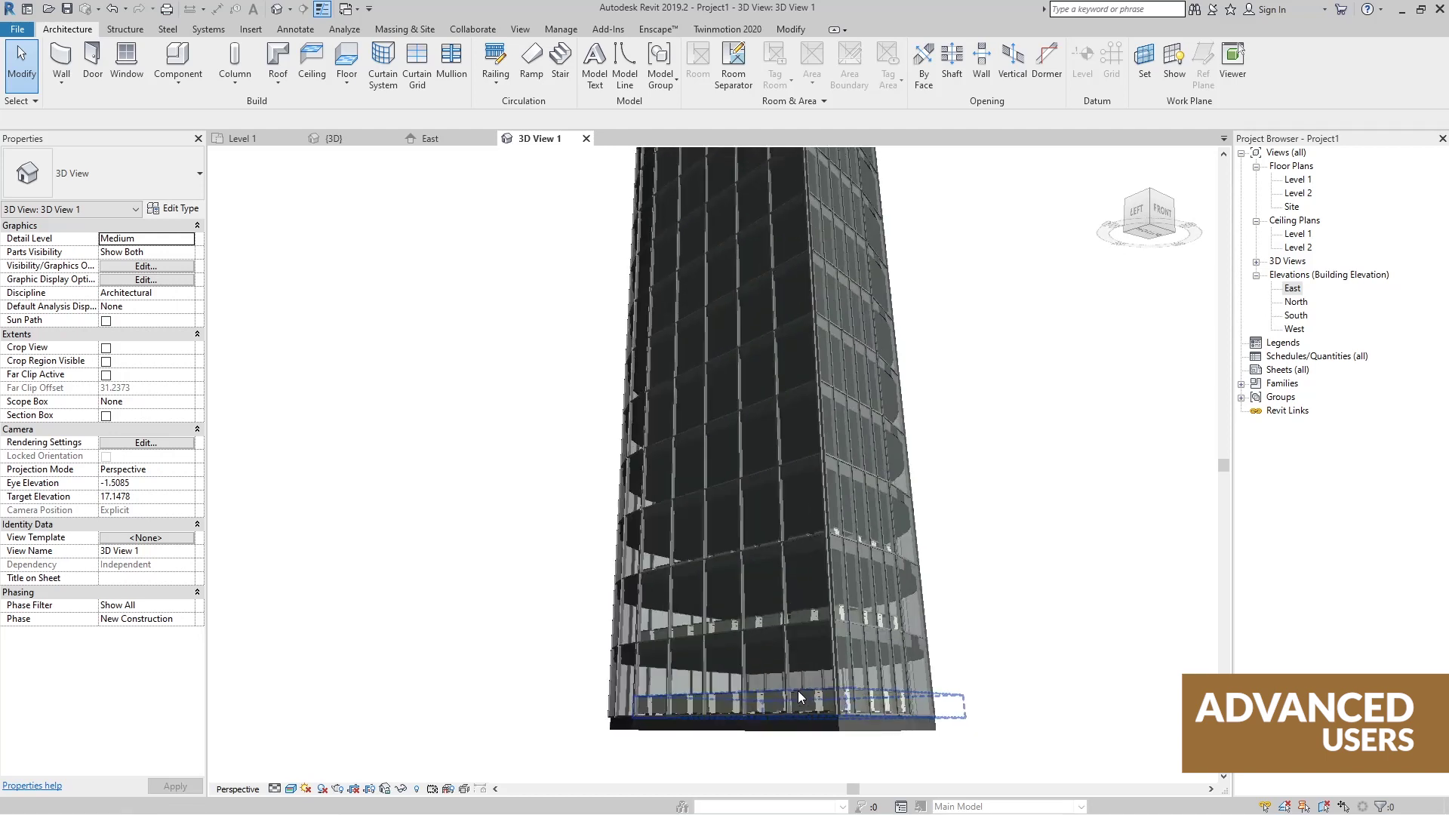
{"action": "scroll", "coordinate": [827, 724], "scroll_direction": "down", "scroll_amount": 5}
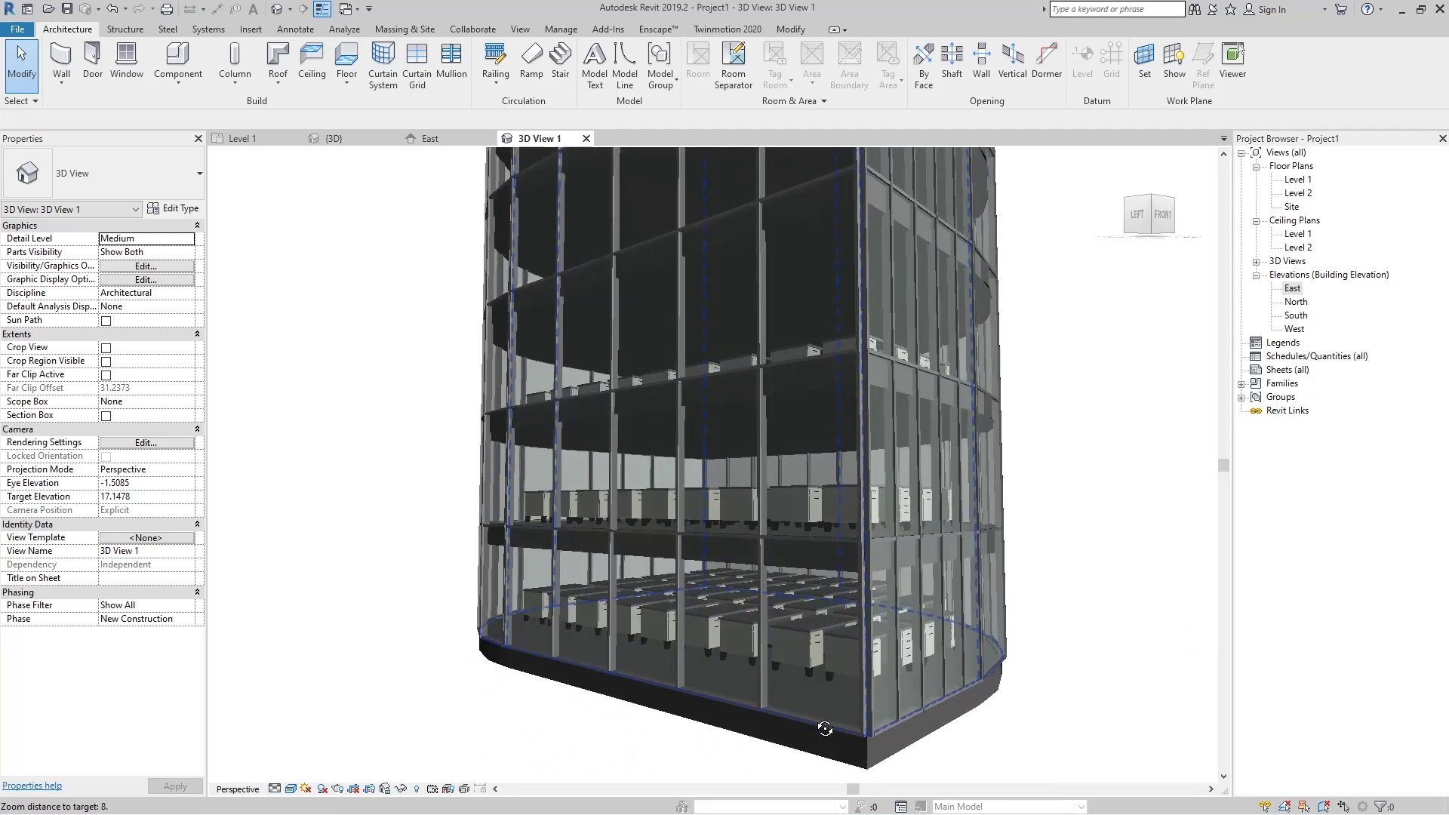
{"action": "mouse_move", "coordinate": [806, 663]}
{"action": "middle_mouse_down", "text": "shift"}
{"action": "mouse_move", "coordinate": [794, 645]}
{"action": "mouse_move", "coordinate": [807, 619]}
{"action": "mouse_move", "coordinate": [817, 639]}
{"action": "mouse_move", "coordinate": [802, 638]}
{"action": "middle_mouse_up", "text": "shift"}
{"action": "scroll", "coordinate": [794, 642], "scroll_direction": "down", "scroll_amount": 4}
{"action": "scroll", "coordinate": [801, 620], "scroll_direction": "down", "scroll_amount": 1}
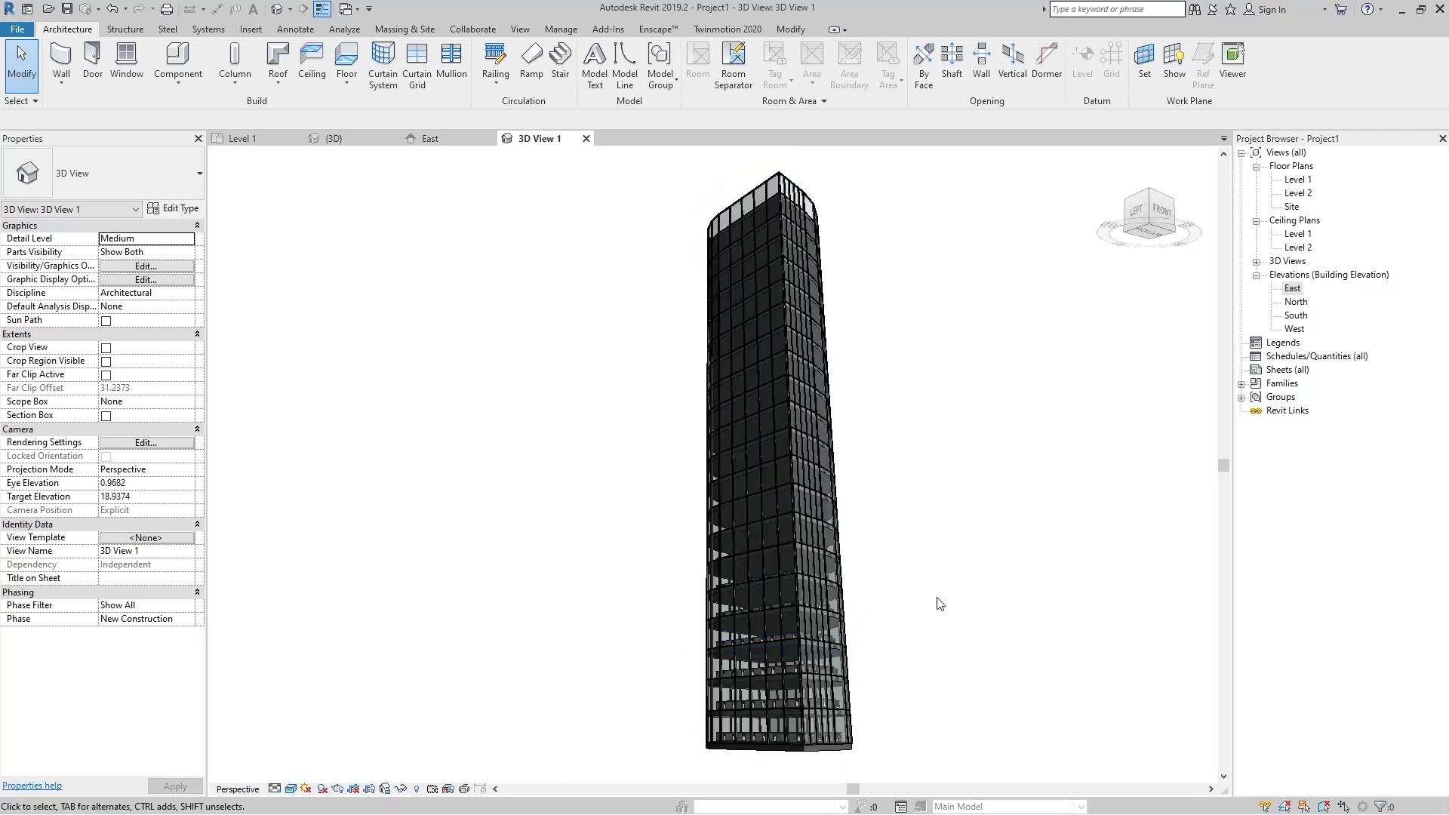
Hide every model category except Furniture in the visibility/graphic overrides of 3D View 1.
{"action": "key", "text": "v"}
{"action": "key", "text": "g"}
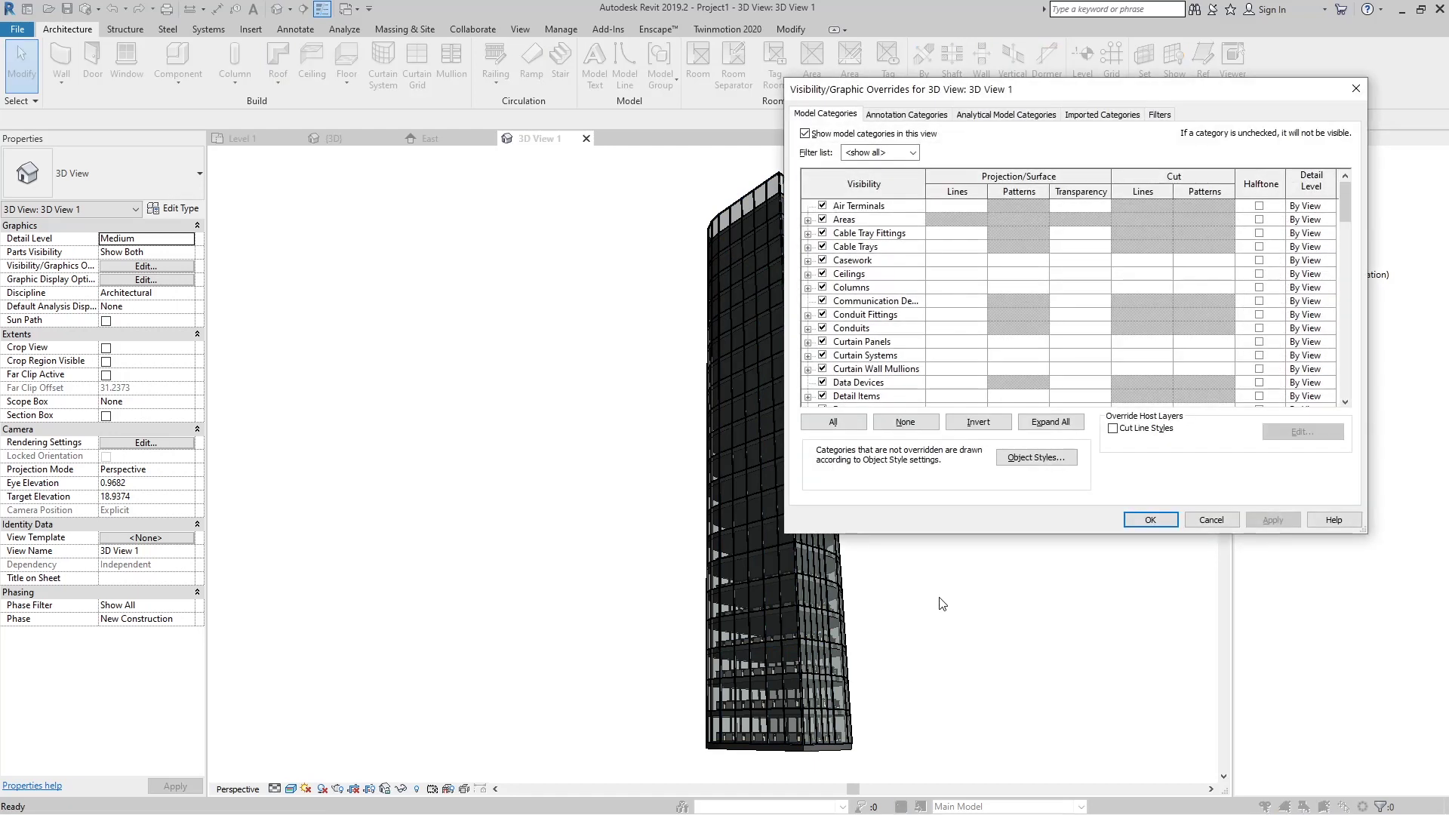
{"action": "left_click", "coordinate": [833, 422]}
{"action": "left_click", "coordinate": [822, 382]}
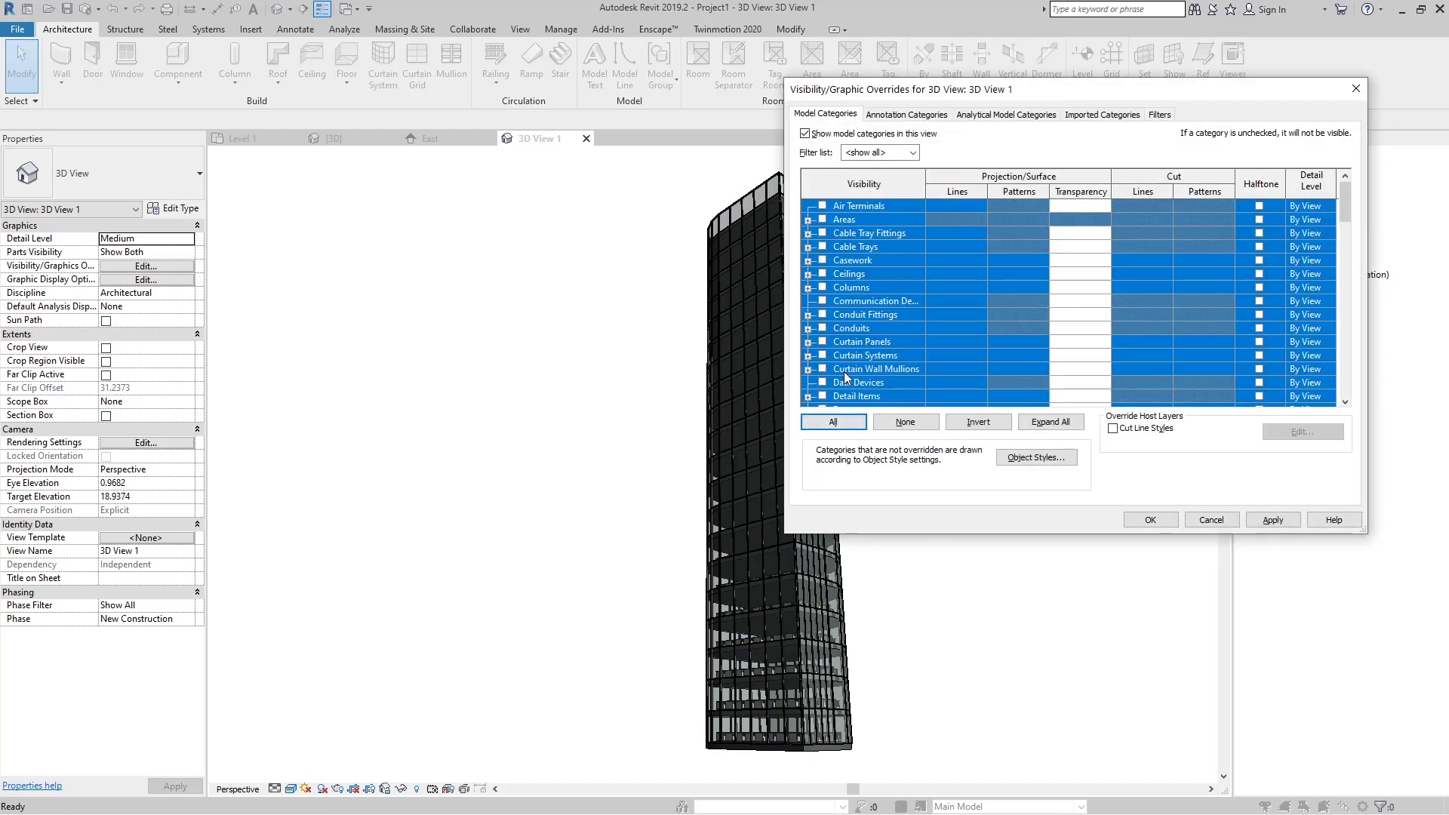
{"action": "scroll", "coordinate": [857, 373], "scroll_direction": "down", "scroll_amount": 2}
{"action": "scroll", "coordinate": [857, 373], "scroll_direction": "down", "scroll_amount": 5}
{"action": "left_click", "coordinate": [844, 302]}
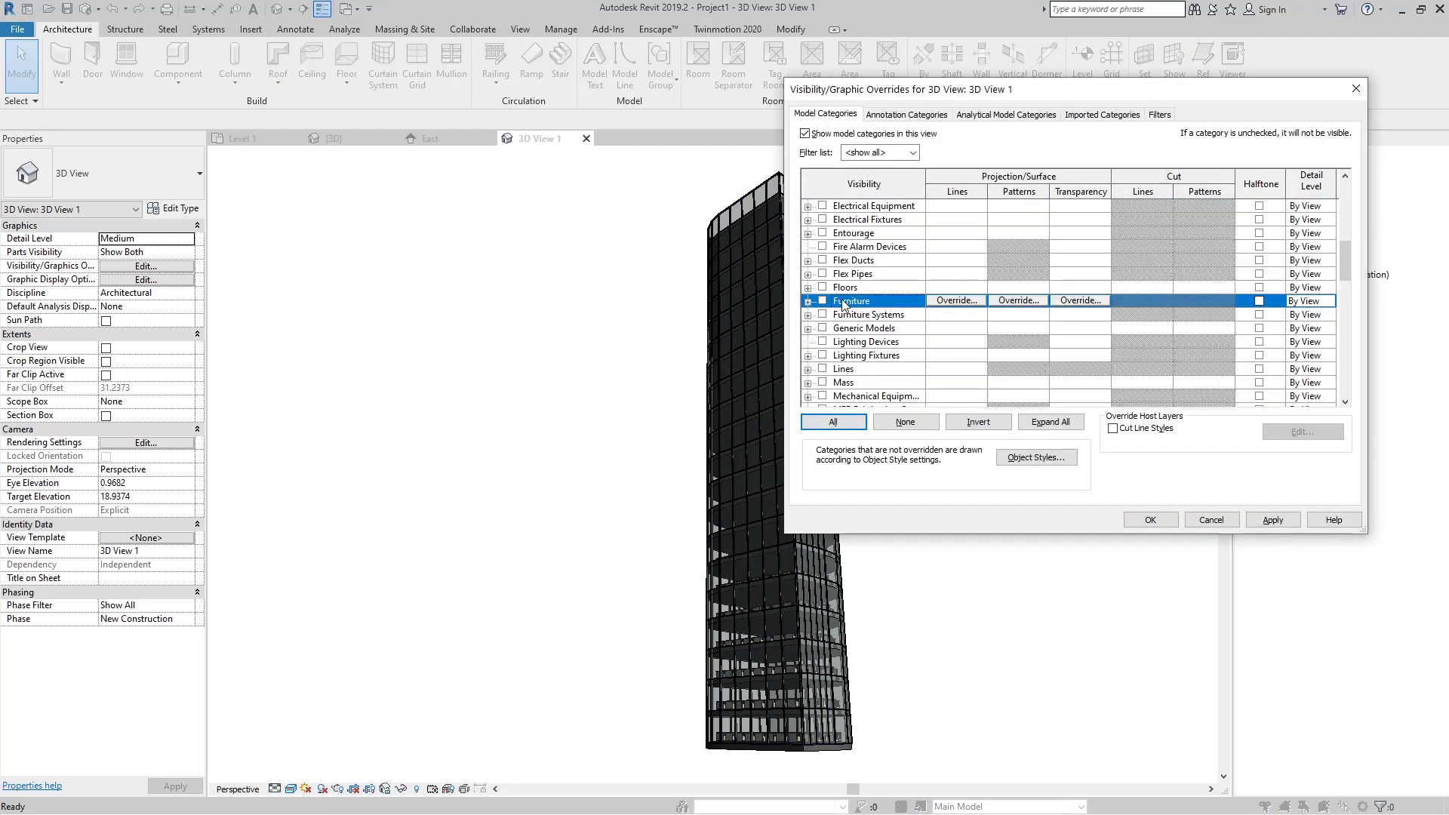
{"action": "left_click", "coordinate": [1148, 520]}
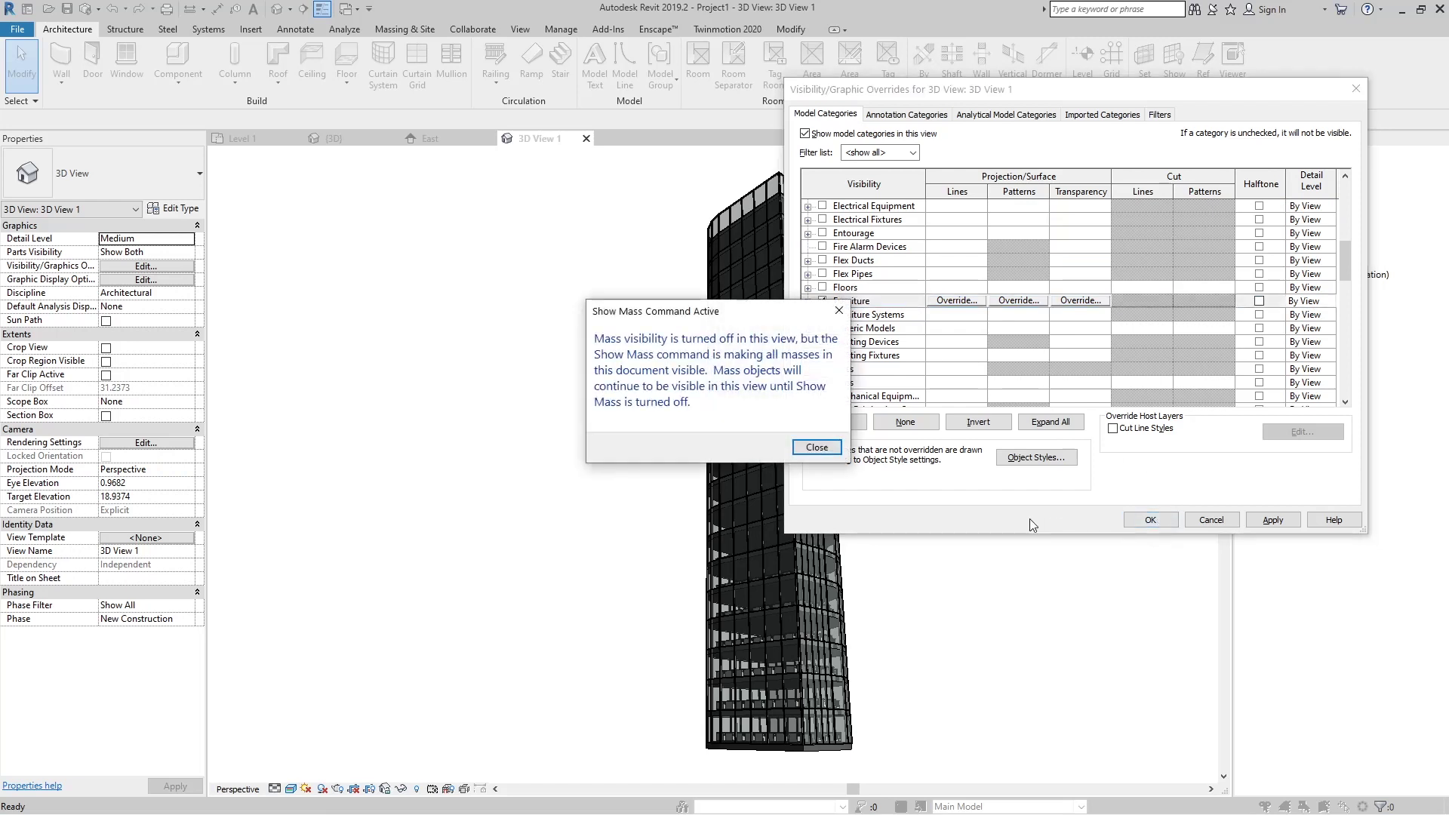
{"action": "left_click", "coordinate": [829, 451]}
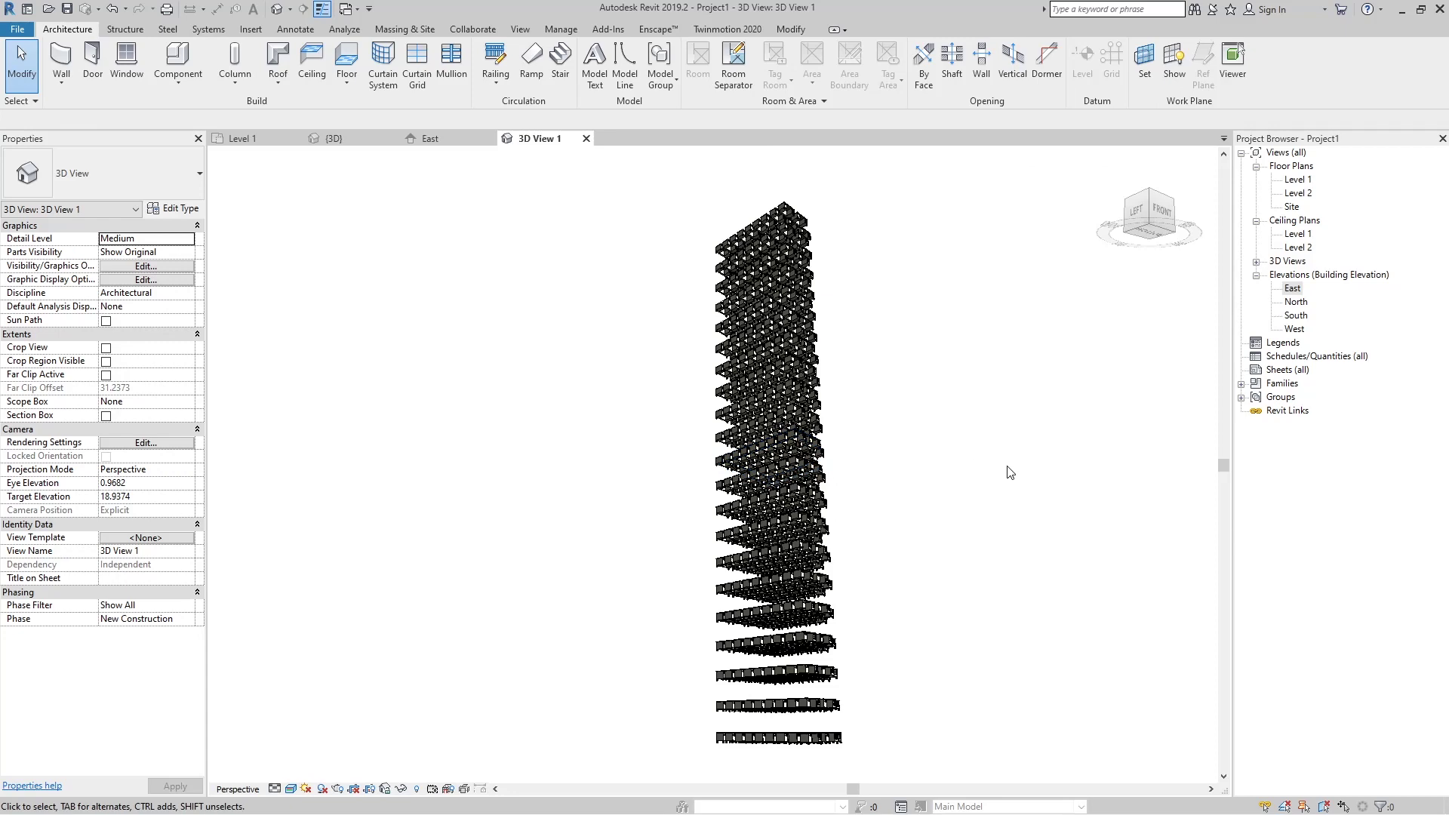
{"action": "middle_click_drag", "start_coordinate": [854, 434], "coordinate": [827, 453], "text": "shift"}
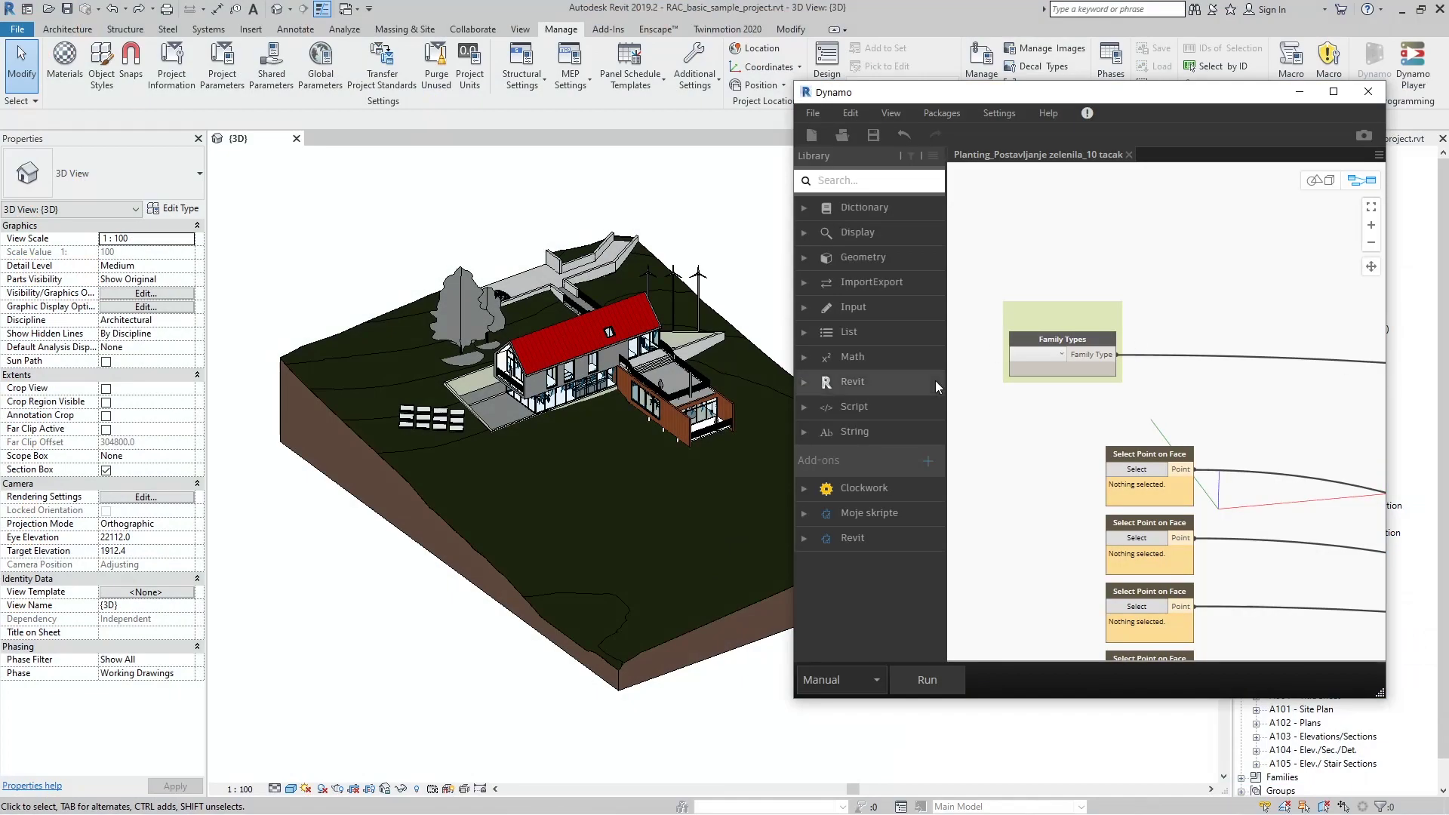
Identify the large tree's type in the model and set Dynamo's Family Types node to RPC Tree - Deciduous:Lombardy Poplar - 40'.
{"action": "scroll", "coordinate": [593, 303], "scroll_direction": "up", "scroll_amount": 2}
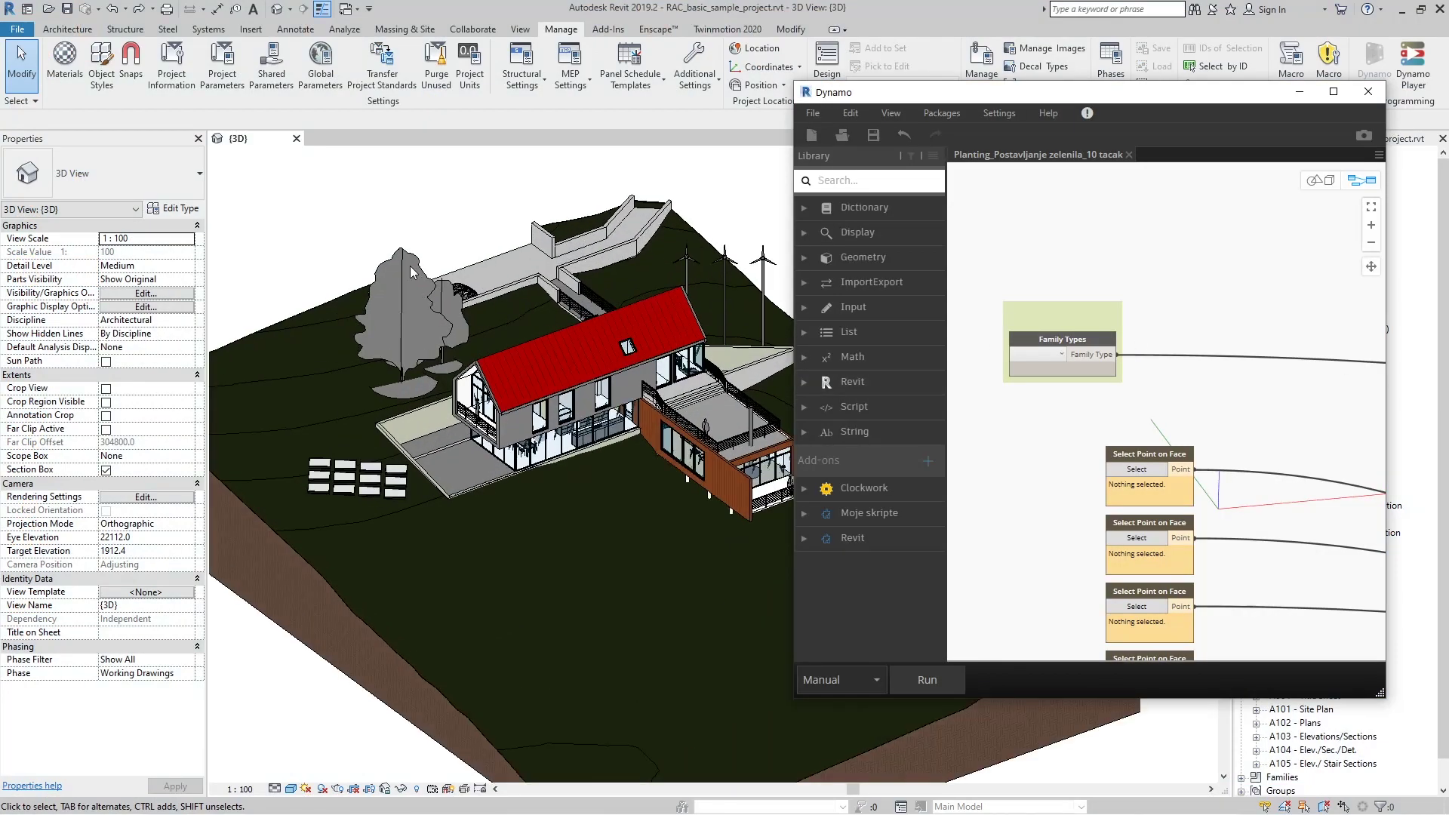
{"action": "left_click", "coordinate": [404, 317]}
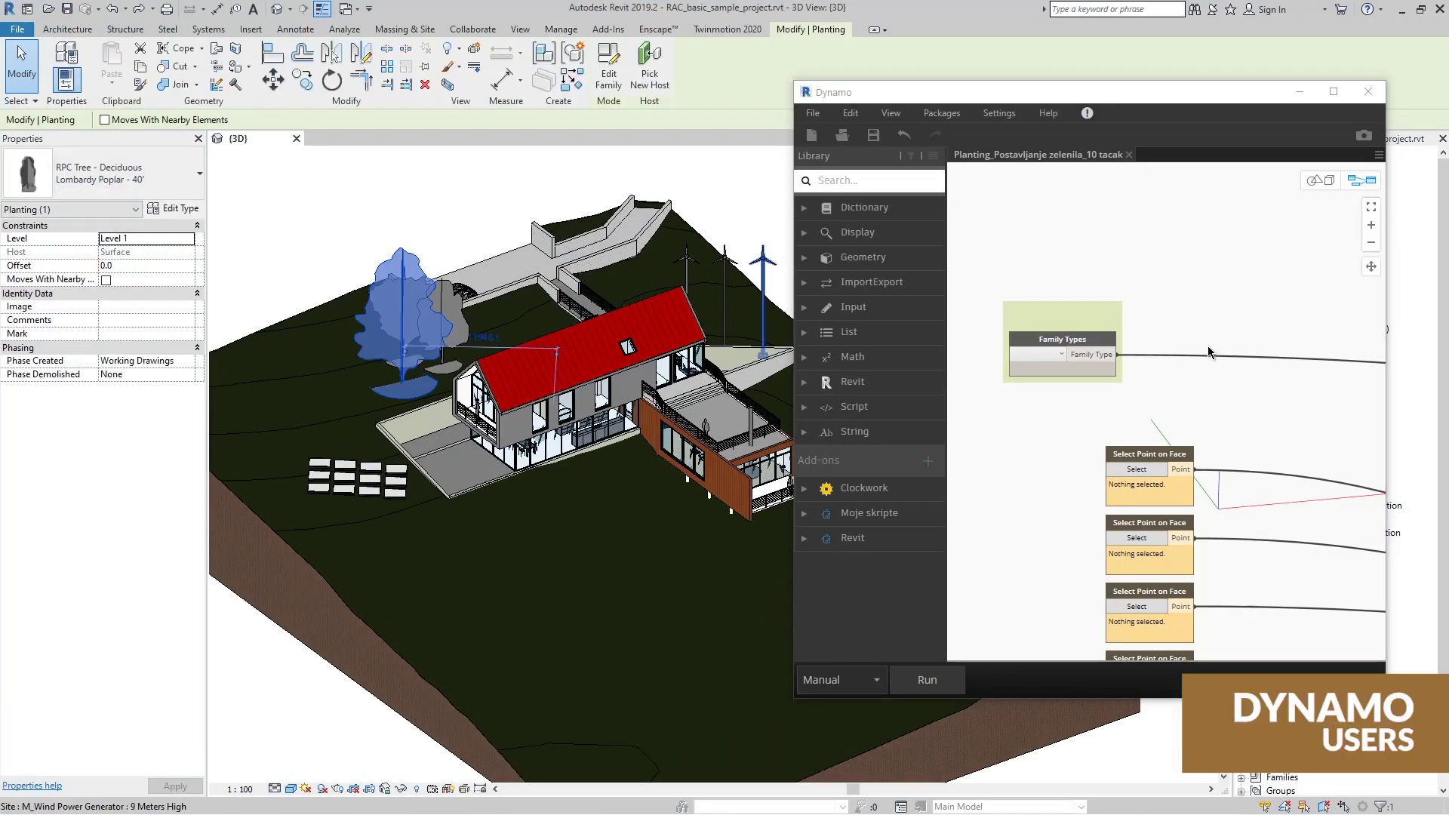
{"action": "left_click", "coordinate": [1060, 354]}
{"action": "scroll", "coordinate": [1049, 431], "scroll_direction": "down", "scroll_amount": 15}
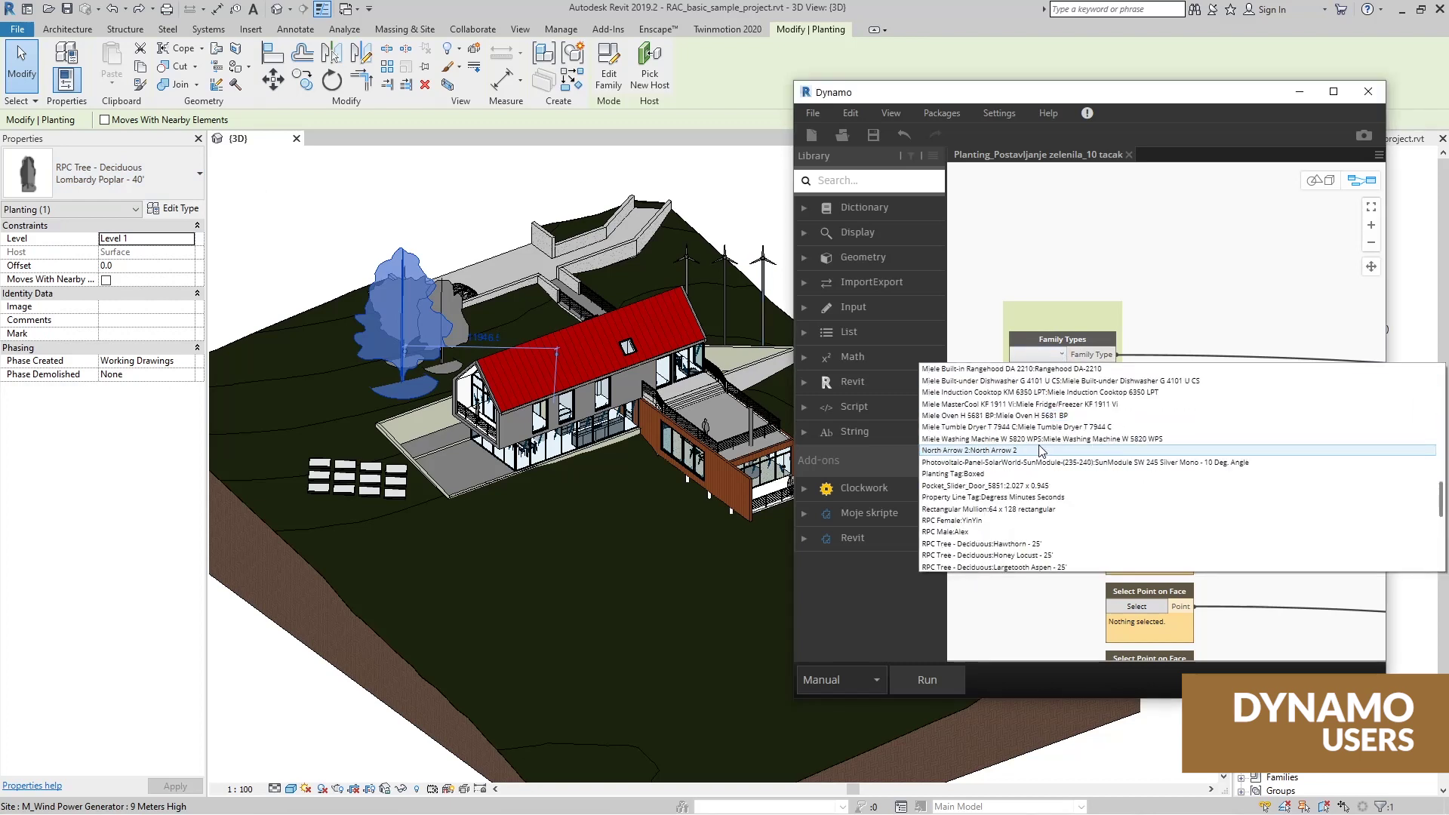
{"action": "scroll", "coordinate": [1042, 468], "scroll_direction": "up", "scroll_amount": 4}
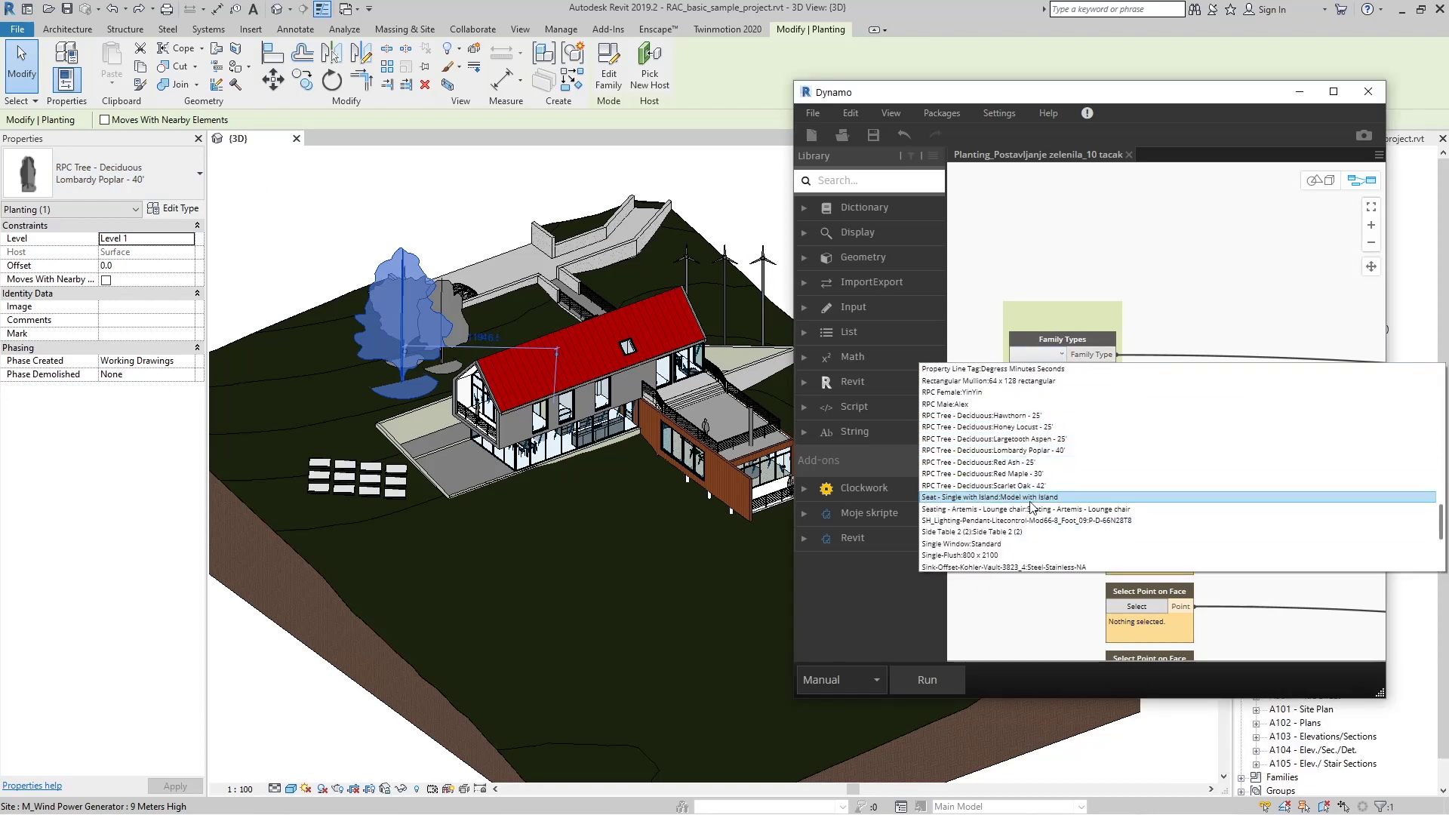
{"action": "left_click", "coordinate": [1049, 451]}
Pick points on the terrain around the house for Dynamo's first three Select Point on Face nodes.
{"action": "left_click", "coordinate": [1122, 471]}
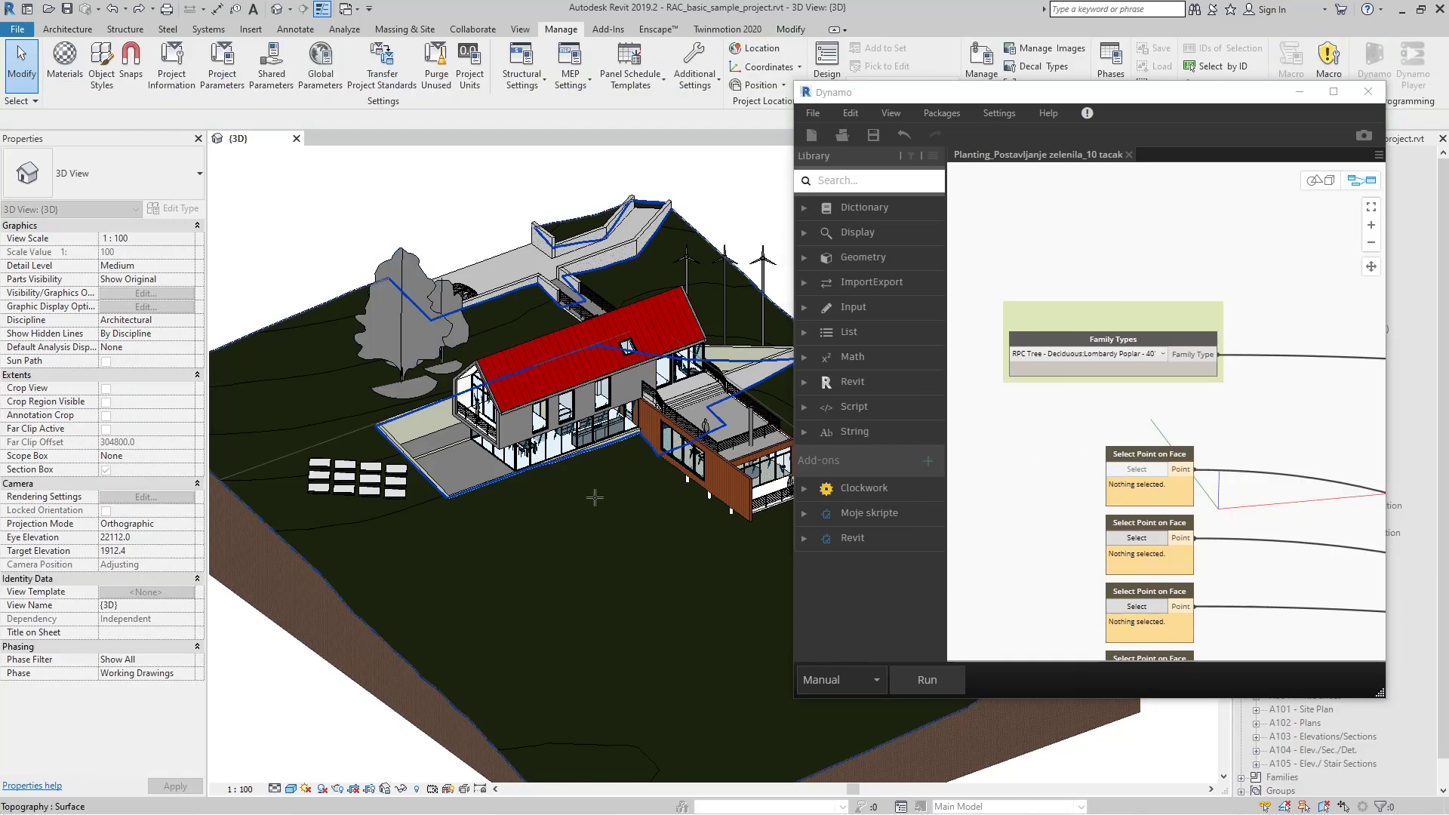
{"action": "left_click", "coordinate": [593, 496]}
{"action": "scroll", "coordinate": [569, 455], "scroll_direction": "down", "scroll_amount": 2}
{"action": "middle_click_drag", "start_coordinate": [569, 455], "coordinate": [513, 584], "text": "shift"}
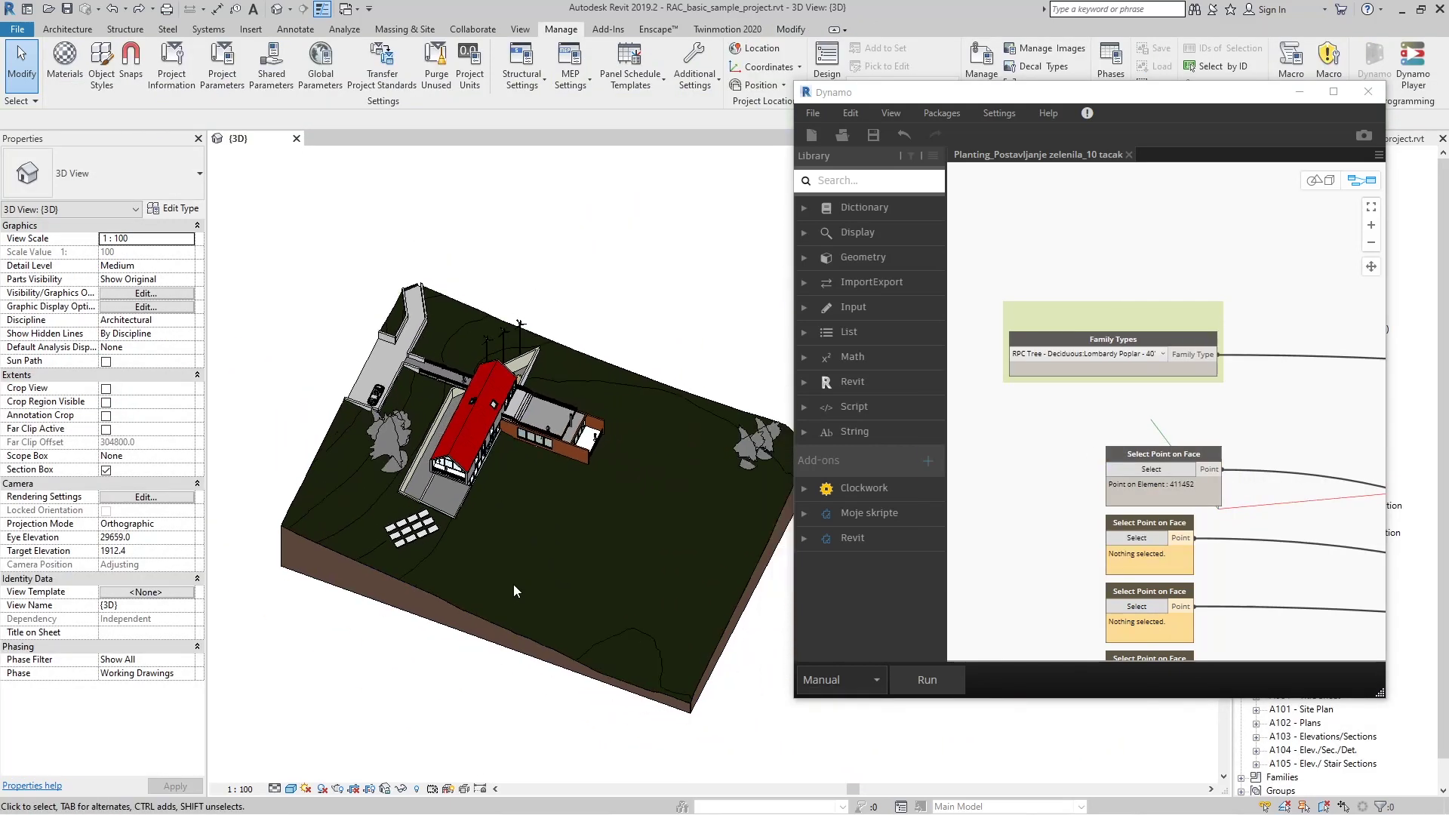
{"action": "left_click", "coordinate": [1135, 539]}
{"action": "left_click", "coordinate": [620, 501]}
{"action": "left_click", "coordinate": [1136, 606]}
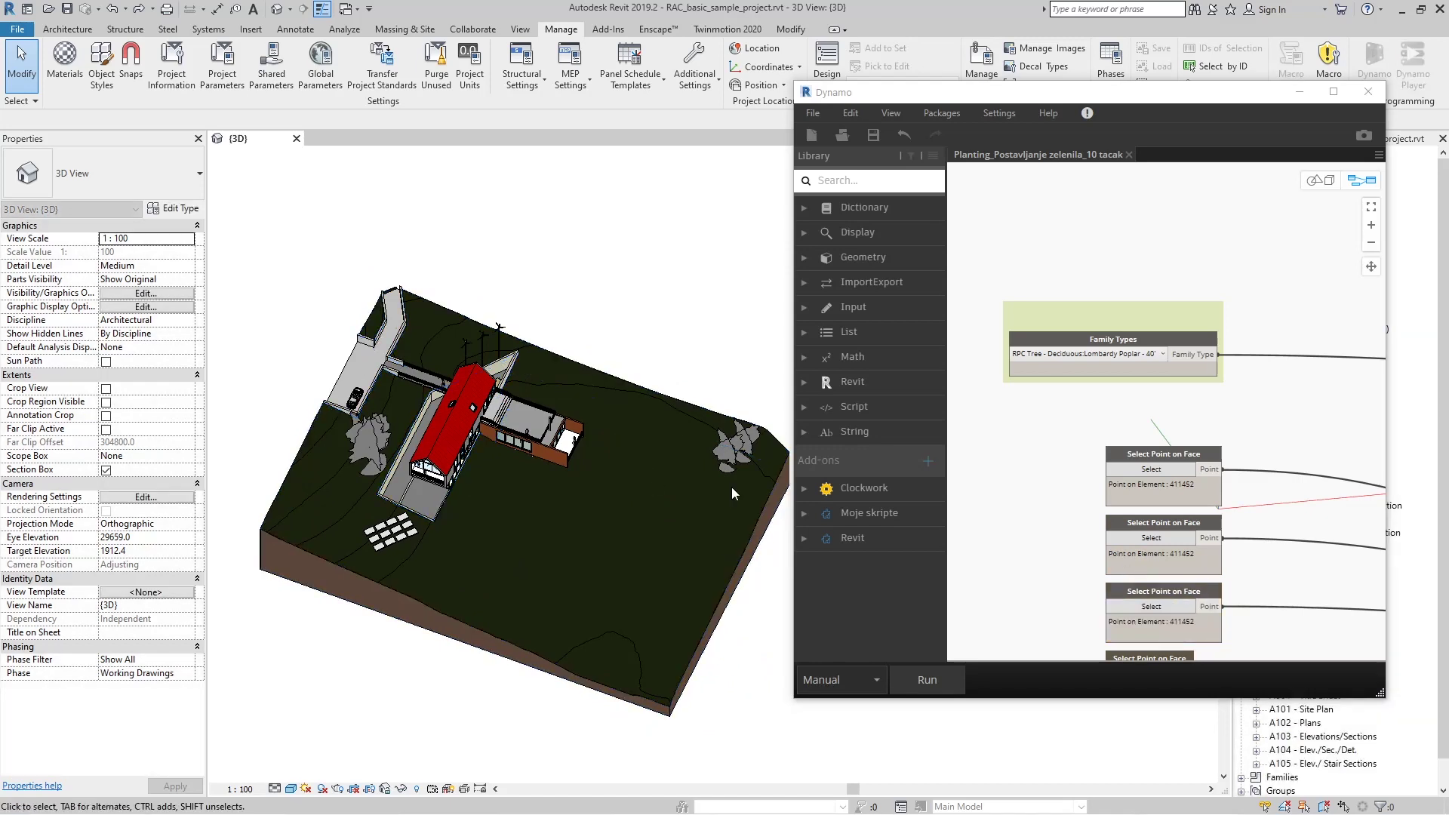
{"action": "left_click", "coordinate": [731, 487]}
Pick terrain points in front of the house for the fourth, fifth and sixth Select Point on Face nodes.
{"action": "scroll", "coordinate": [1080, 392], "scroll_direction": "down", "scroll_amount": 3}
{"action": "scroll", "coordinate": [1108, 589], "scroll_direction": "up", "scroll_amount": 1}
{"action": "left_click", "coordinate": [1118, 477]}
{"action": "left_click", "coordinate": [653, 537]}
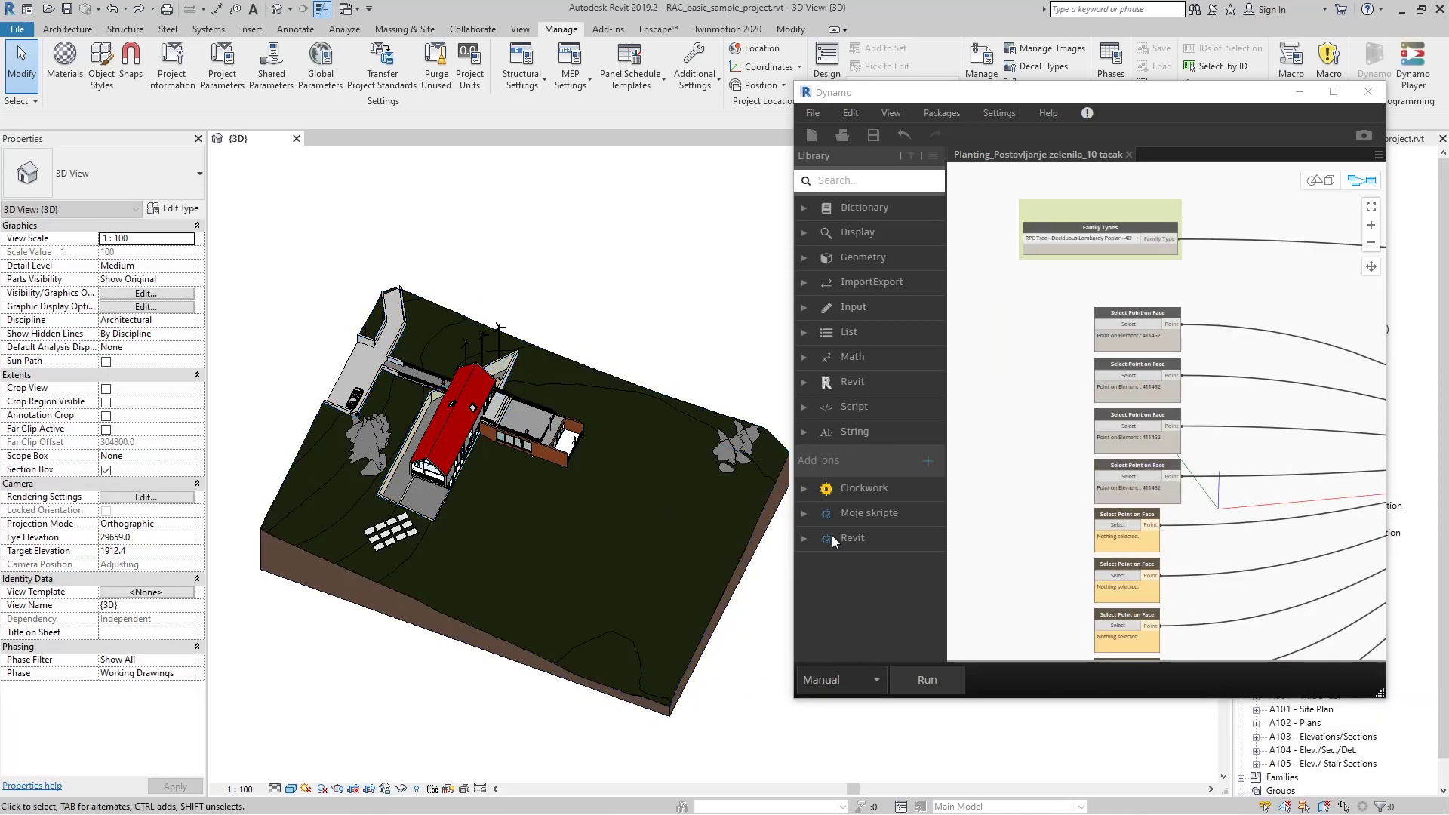
{"action": "left_click", "coordinate": [1116, 526]}
{"action": "left_click", "coordinate": [690, 577]}
{"action": "left_click", "coordinate": [1107, 575]}
{"action": "left_click", "coordinate": [611, 601]}
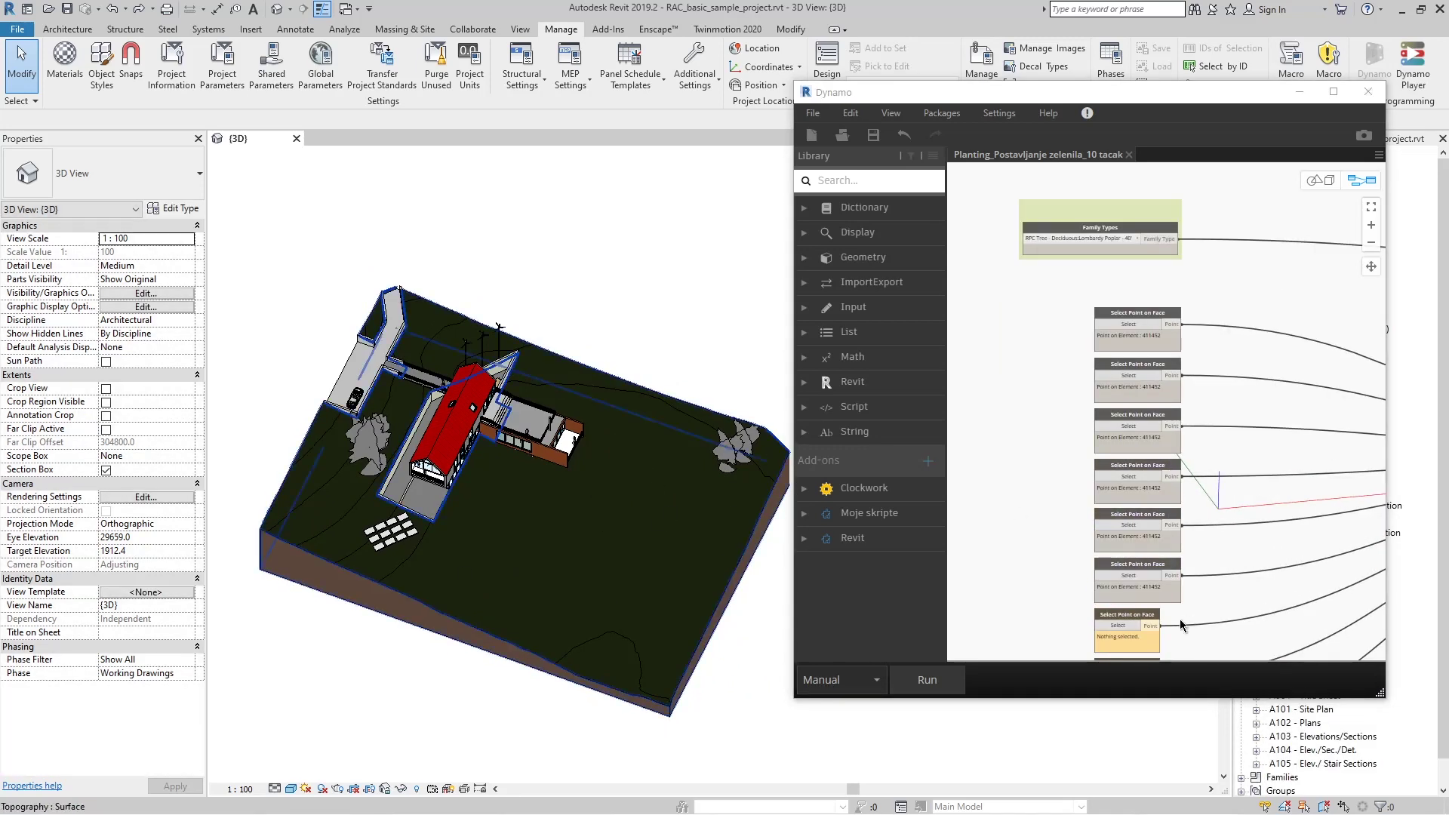
Assign terrain points beside the solar panels and near the far edge to the seventh and eighth Select Point on Face nodes.
{"action": "middle_click_drag", "start_coordinate": [1180, 624], "coordinate": [1180, 480]}
{"action": "scroll", "coordinate": [1131, 634], "scroll_direction": "up", "scroll_amount": 2}
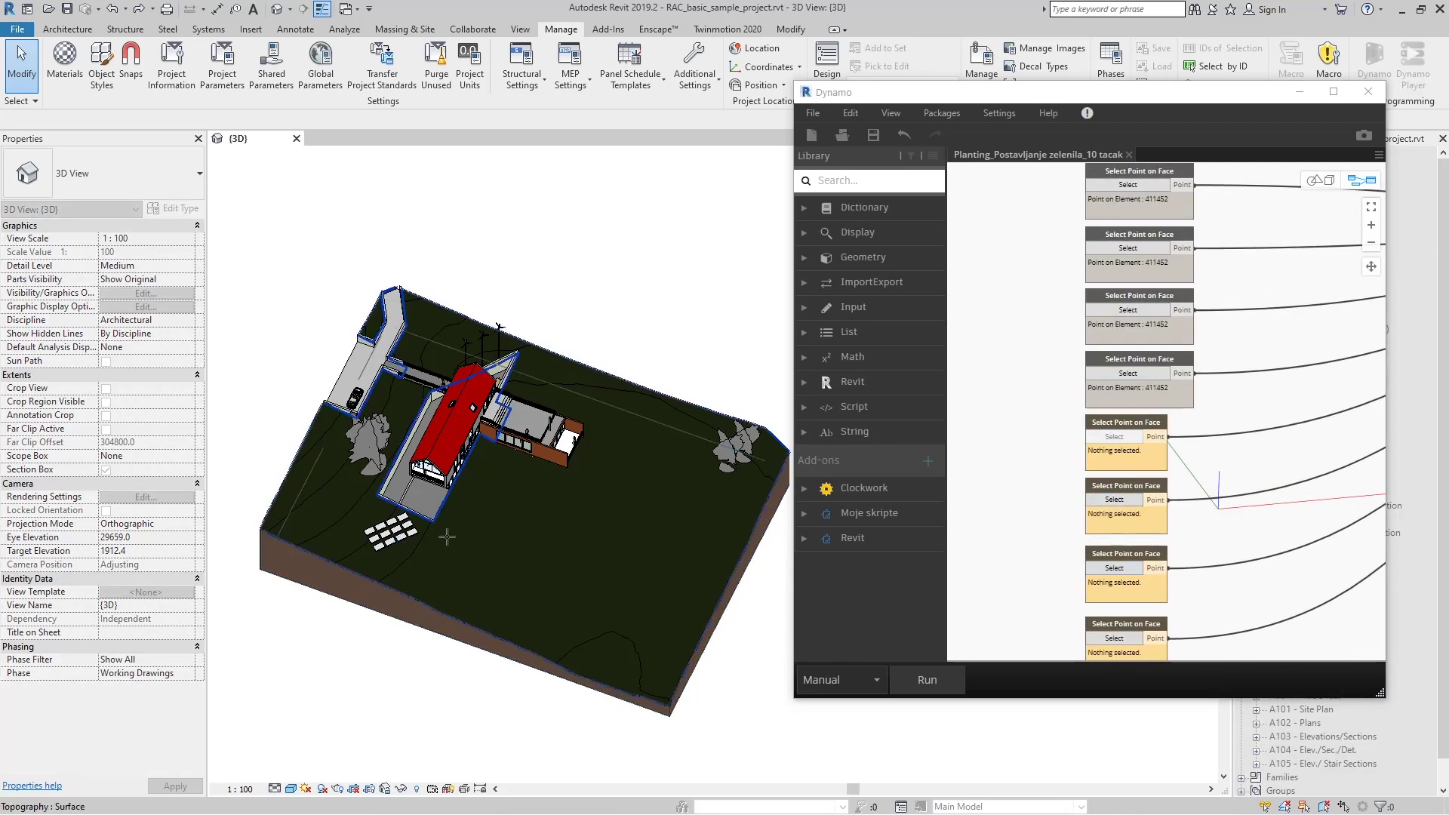
{"action": "left_click", "coordinate": [440, 539]}
{"action": "left_click", "coordinate": [1112, 500]}
{"action": "left_click", "coordinate": [712, 543]}
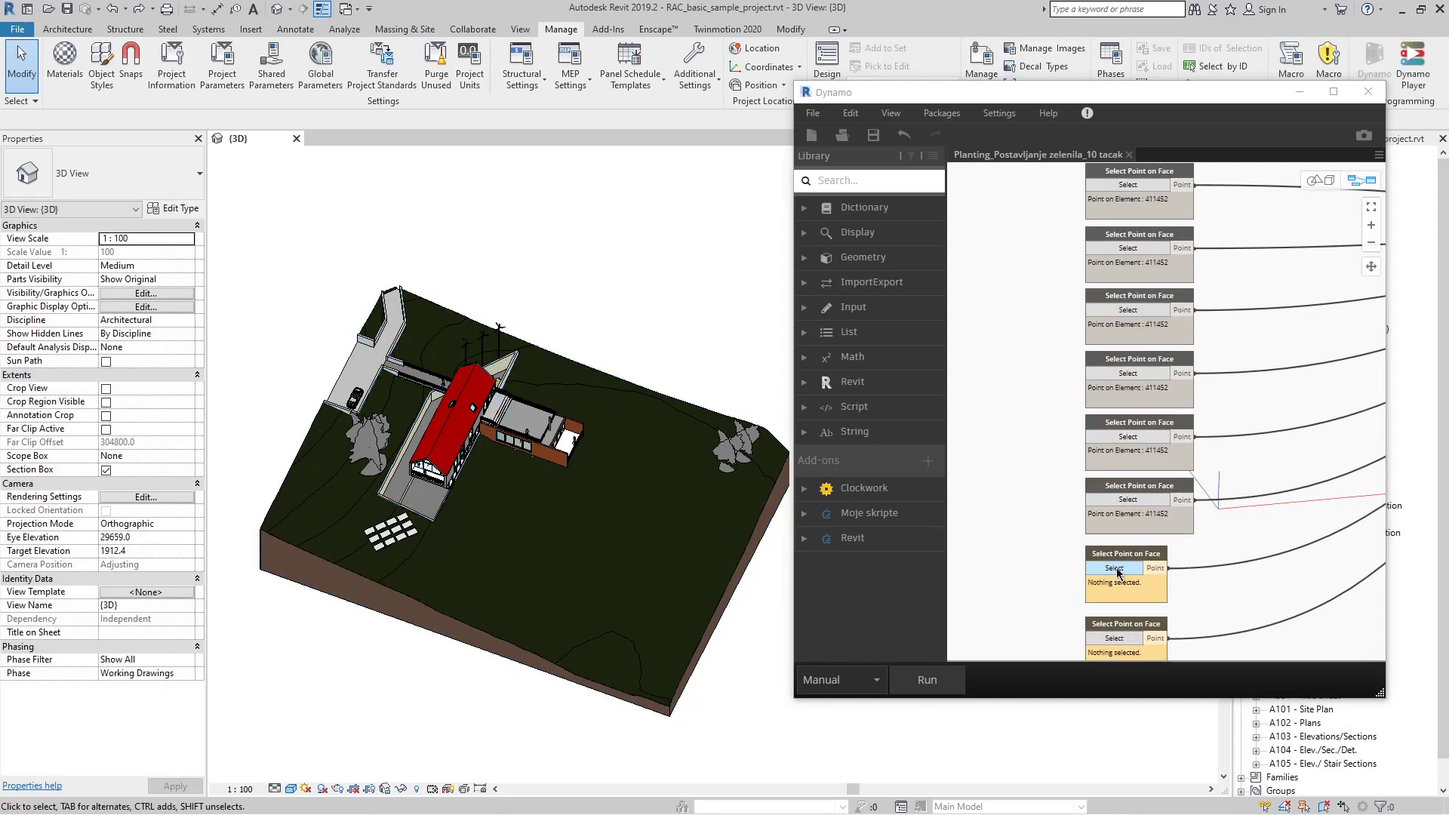
Pick terrain points for the last two Select Point on Face nodes and run the Dynamo script to place the trees.
{"action": "left_click", "coordinate": [1116, 571]}
{"action": "left_click", "coordinate": [651, 524]}
{"action": "scroll", "coordinate": [1122, 348], "scroll_direction": "down", "scroll_amount": 3}
{"action": "middle_click_drag", "start_coordinate": [1132, 573], "coordinate": [1122, 528]}
{"action": "scroll", "coordinate": [1122, 529], "scroll_direction": "up", "scroll_amount": 2}
{"action": "left_click", "coordinate": [1116, 506]}
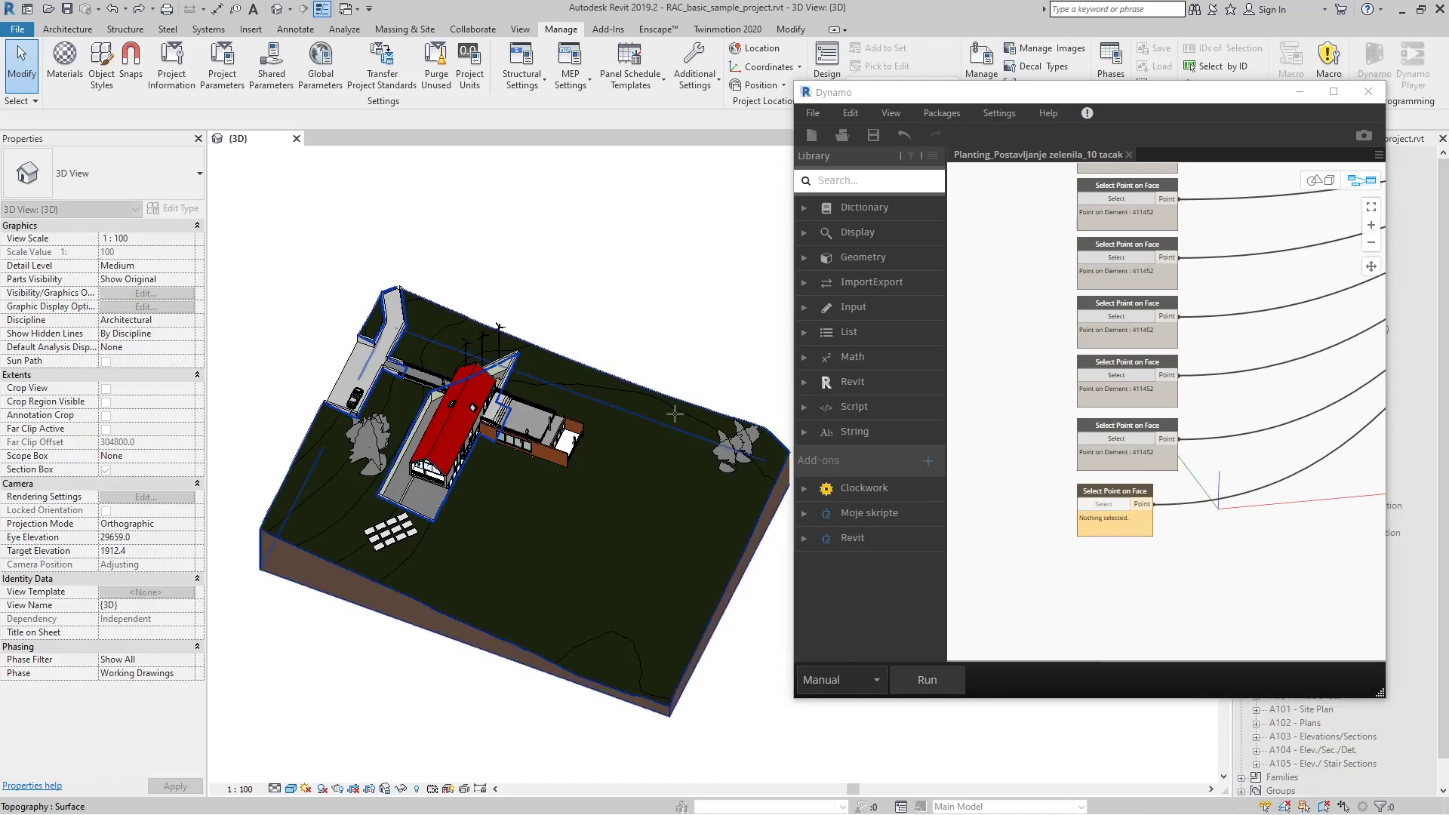
{"action": "left_click", "coordinate": [664, 415]}
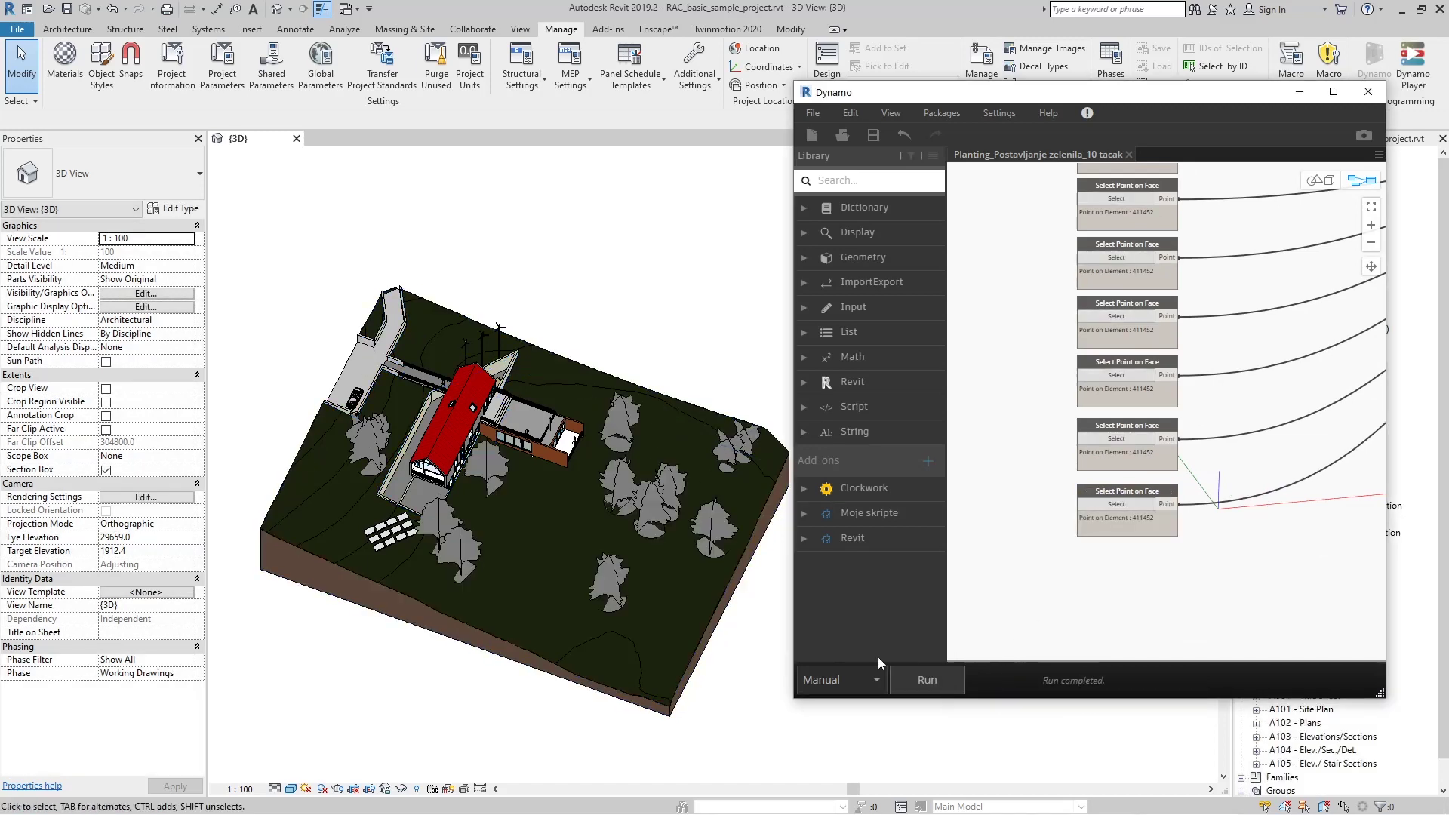
Minimize the Dynamo window and examine the trees placed around the house from a low angle.
{"action": "middle_click_drag", "start_coordinate": [722, 581], "coordinate": [664, 309], "text": "shift"}
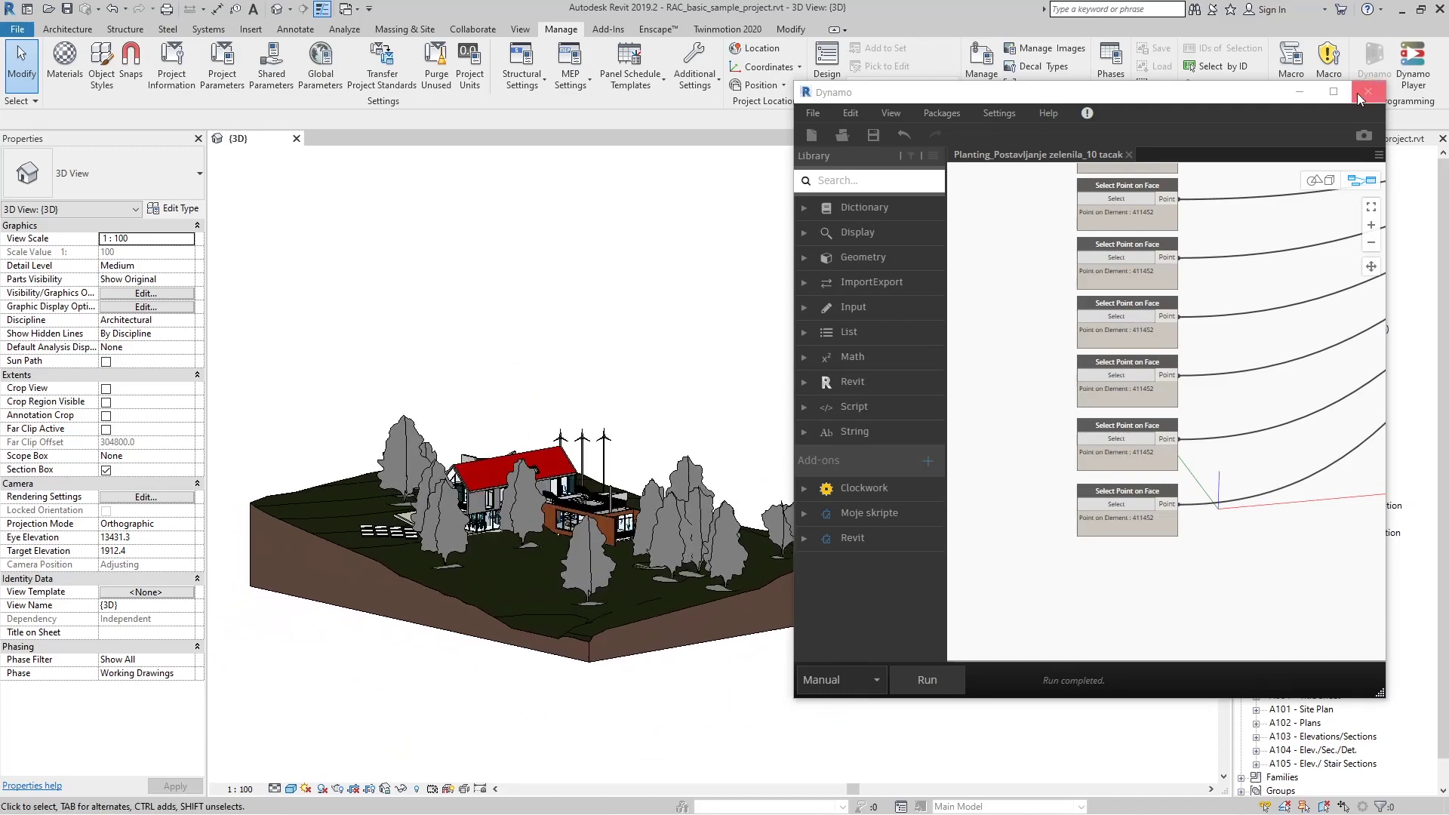
{"action": "left_click", "coordinate": [1299, 92]}
{"action": "scroll", "coordinate": [702, 535], "scroll_direction": "up", "scroll_amount": 2}
{"action": "middle_click_drag", "start_coordinate": [702, 536], "coordinate": [544, 625], "text": "shift"}
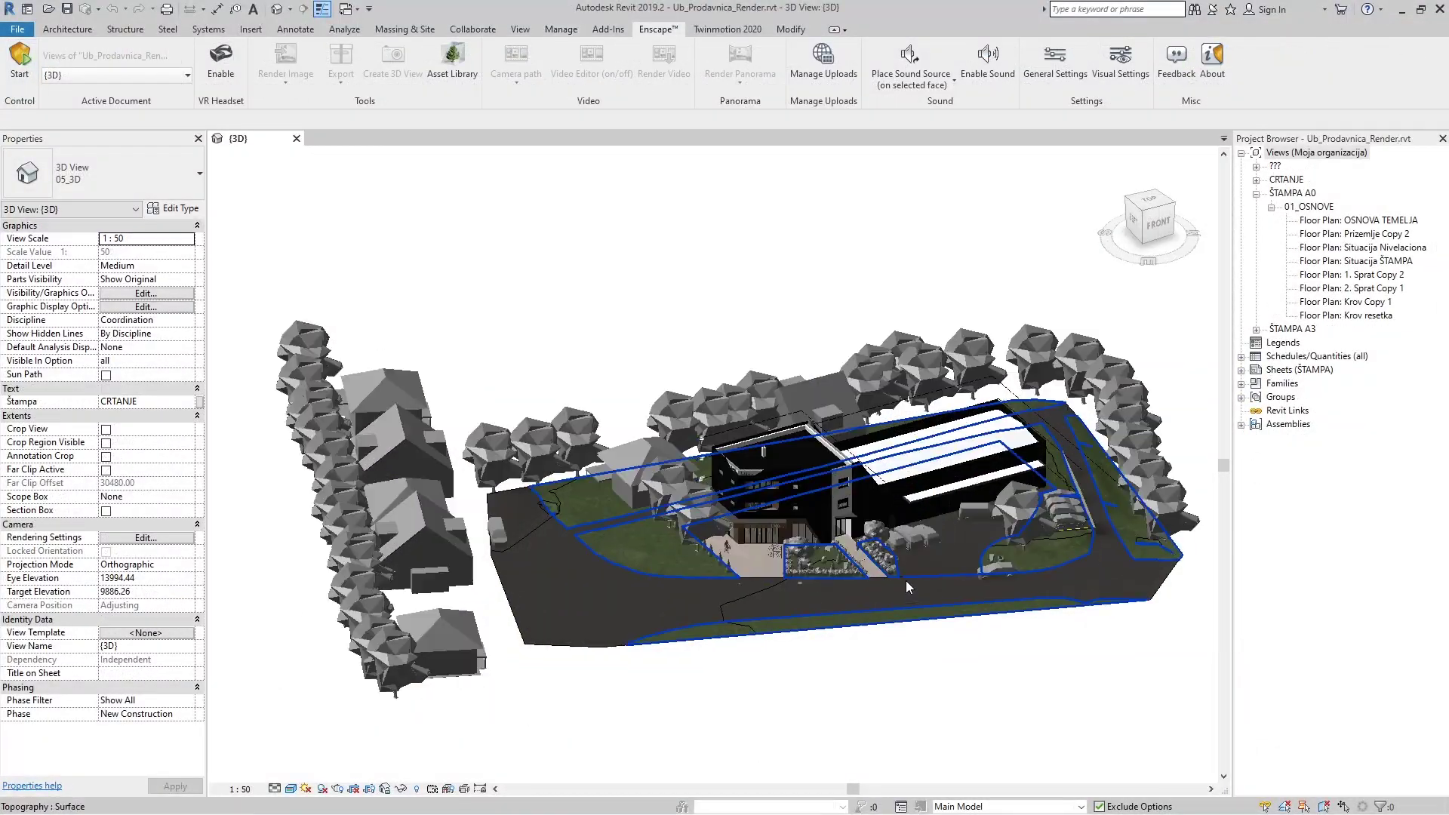
Choose the final 3 view of Ub_Prodavnica_Render for Enscape and start the live rendering.
{"action": "mouse_move", "coordinate": [906, 581]}
{"action": "middle_mouse_down", "text": "shift"}
{"action": "mouse_move", "coordinate": [974, 586]}
{"action": "mouse_move", "coordinate": [857, 587]}
{"action": "mouse_move", "coordinate": [909, 587]}
{"action": "middle_mouse_up", "text": "shift"}
{"action": "scroll", "coordinate": [908, 587], "scroll_direction": "up", "scroll_amount": 1}
{"action": "left_click", "coordinate": [176, 76]}
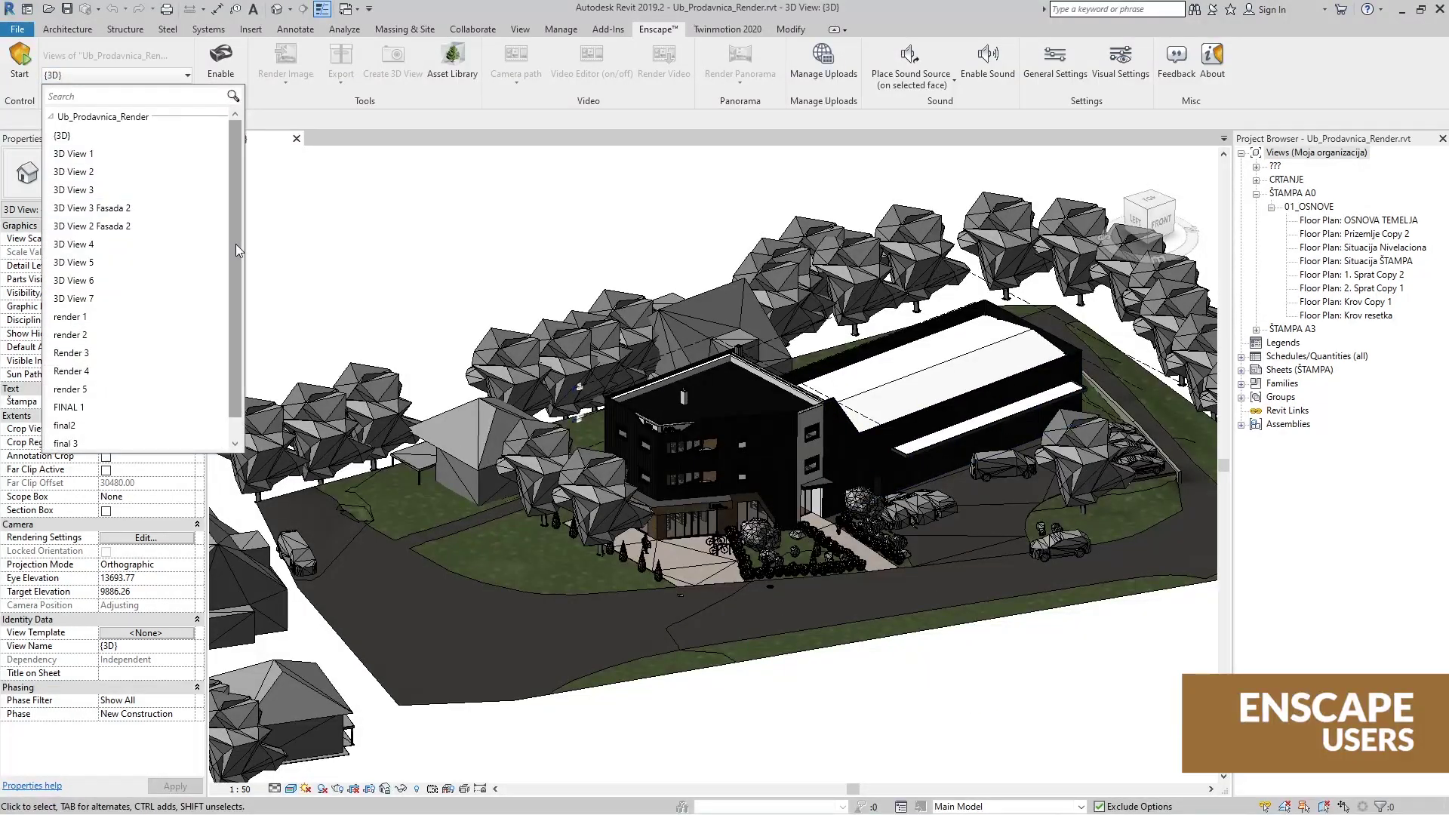
{"action": "scroll", "coordinate": [123, 404], "scroll_direction": "down", "scroll_amount": 2}
{"action": "left_click", "coordinate": [116, 423]}
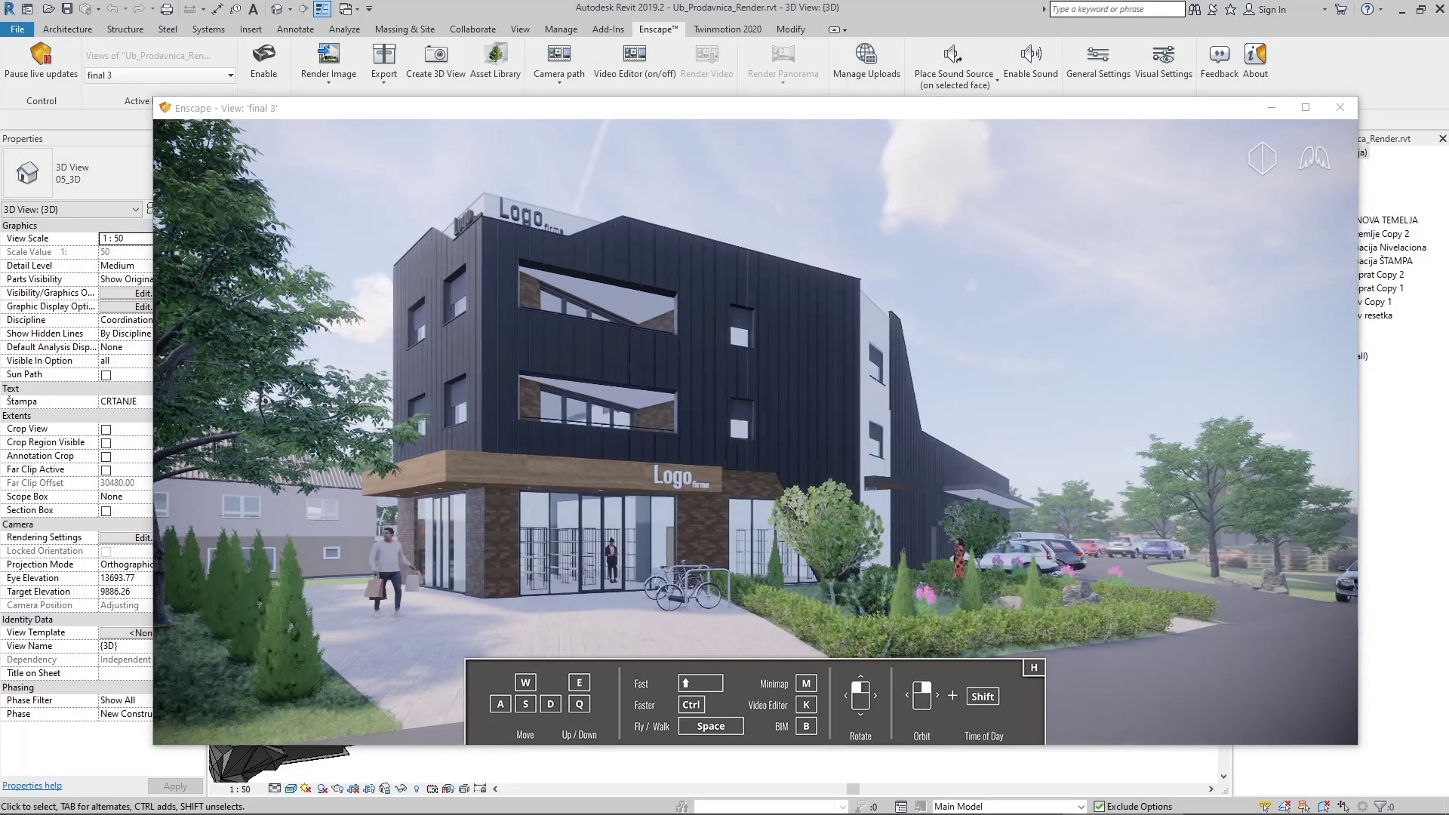
Look around the rendered building in Enscape, return to the final 3 view and hide the navigation help.
{"action": "right_click_drag", "start_coordinate": [739, 474], "coordinate": [672, 504]}
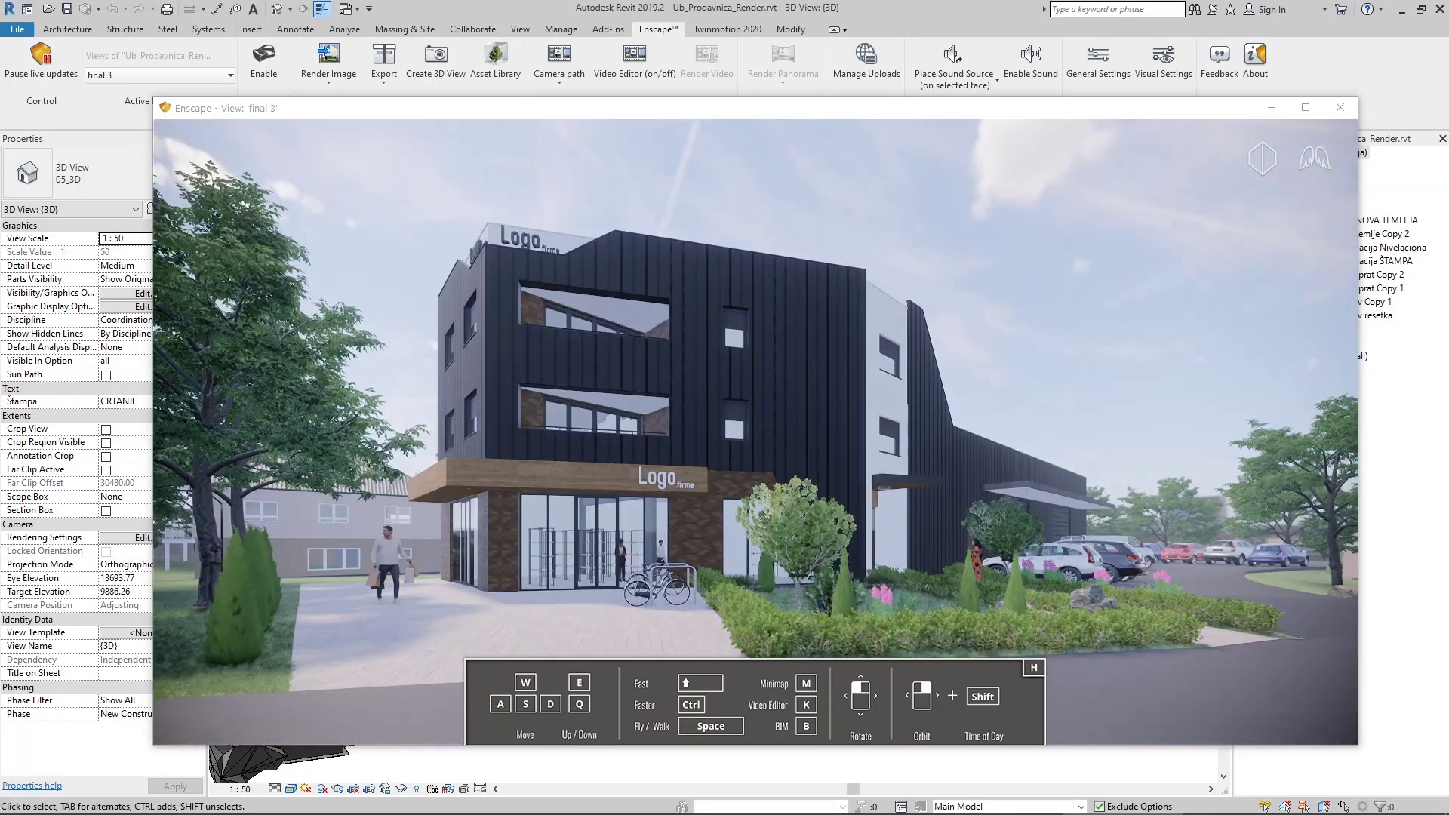
{"action": "left_click", "coordinate": [191, 75]}
{"action": "left_click", "coordinate": [961, 672]}
{"action": "key", "text": "alt+Tab"}
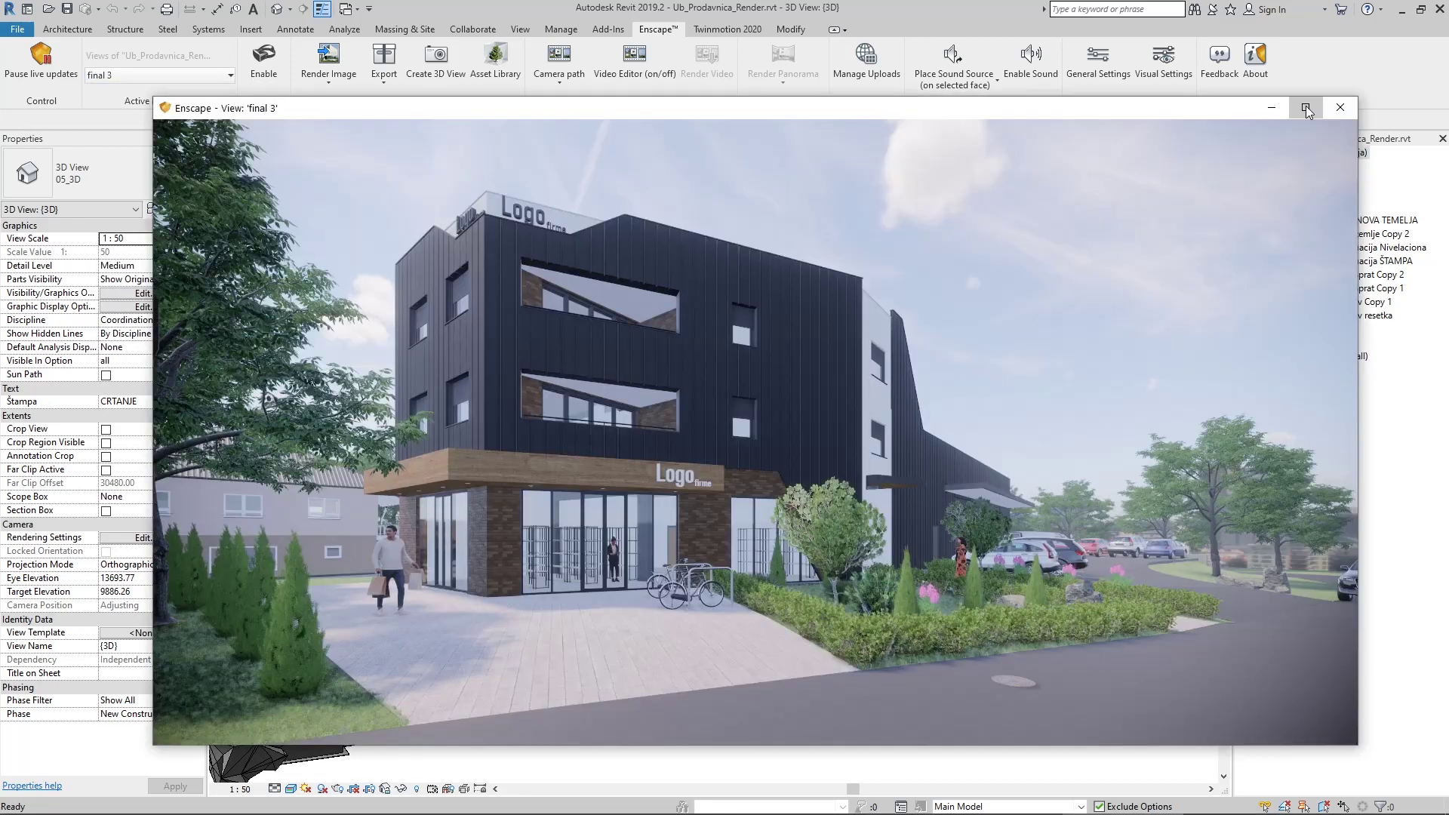